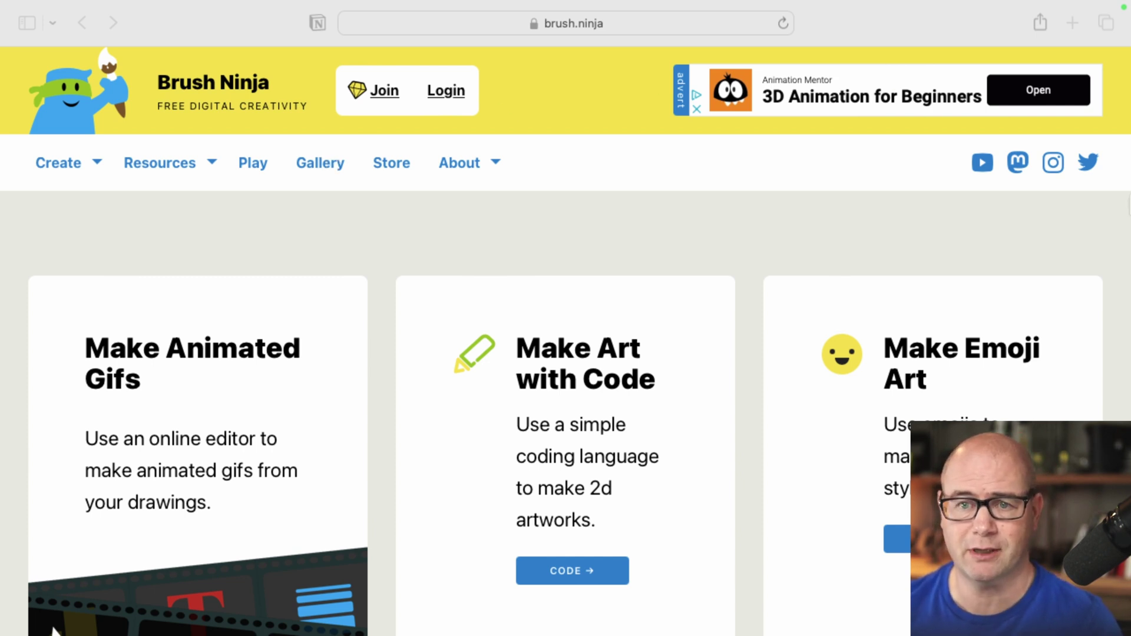
- Open Brush Ninja's animated GIF editor from the Make Animated Gifs card and fit the blank canvas in view
scroll(878, 260, "down", 5)
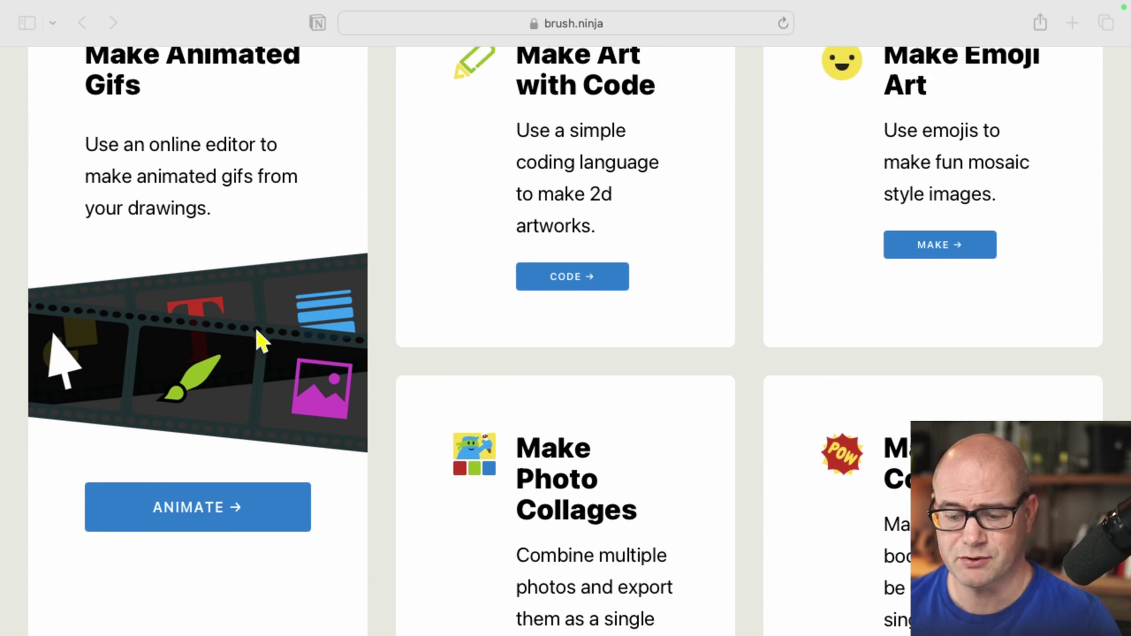
scroll(257, 324, "up", 1)
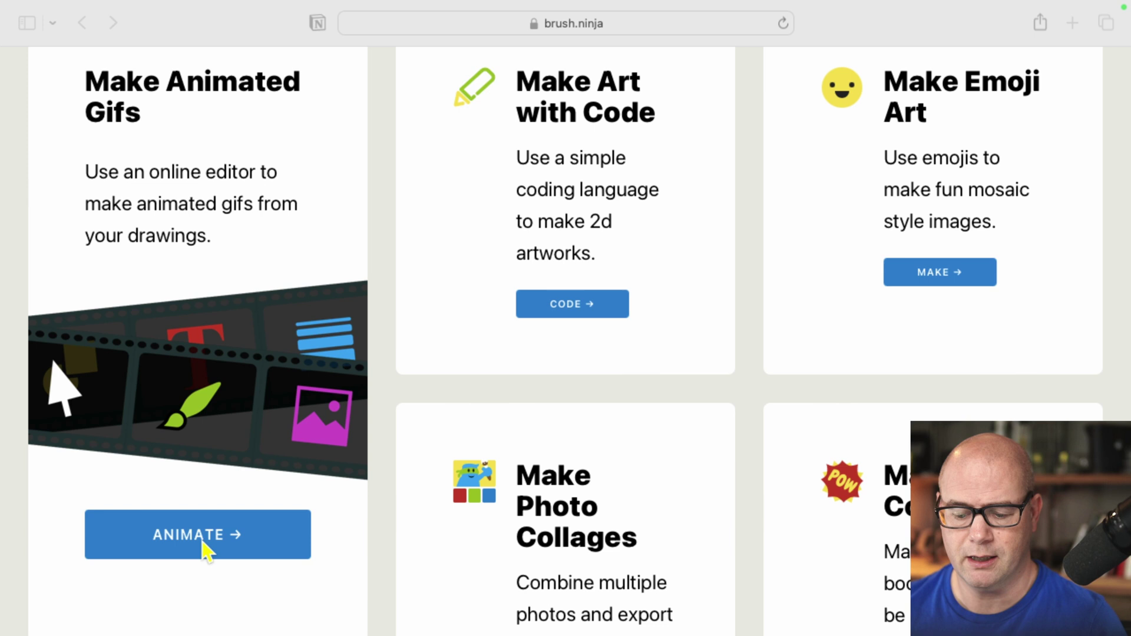
left_click(203, 542)
left_click(221, 545)
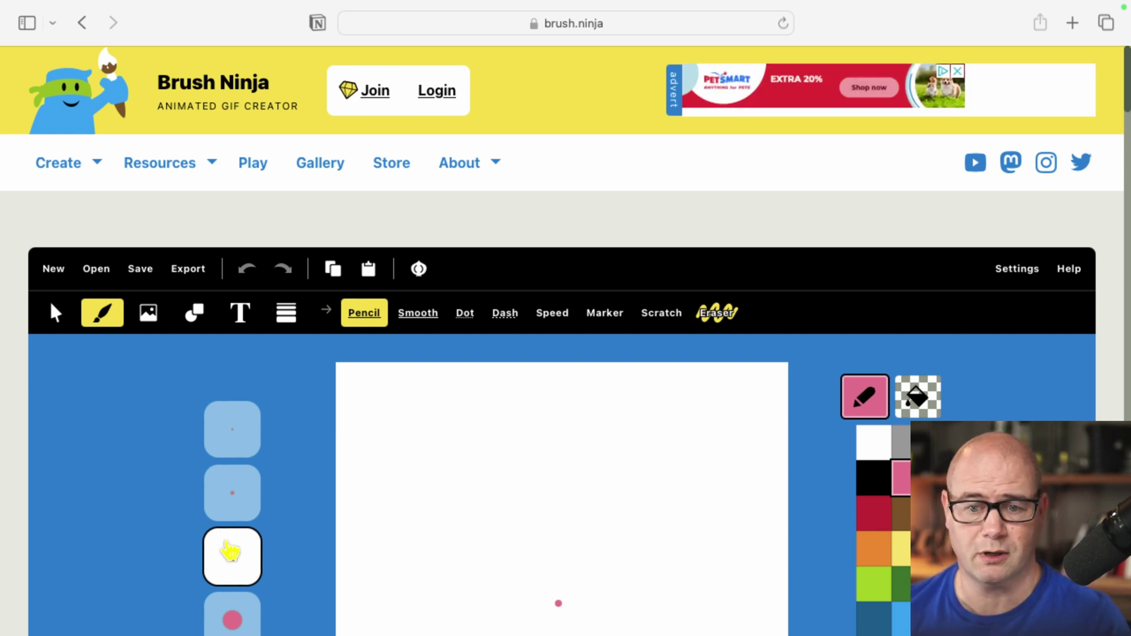
scroll(102, 443, "down", 5)
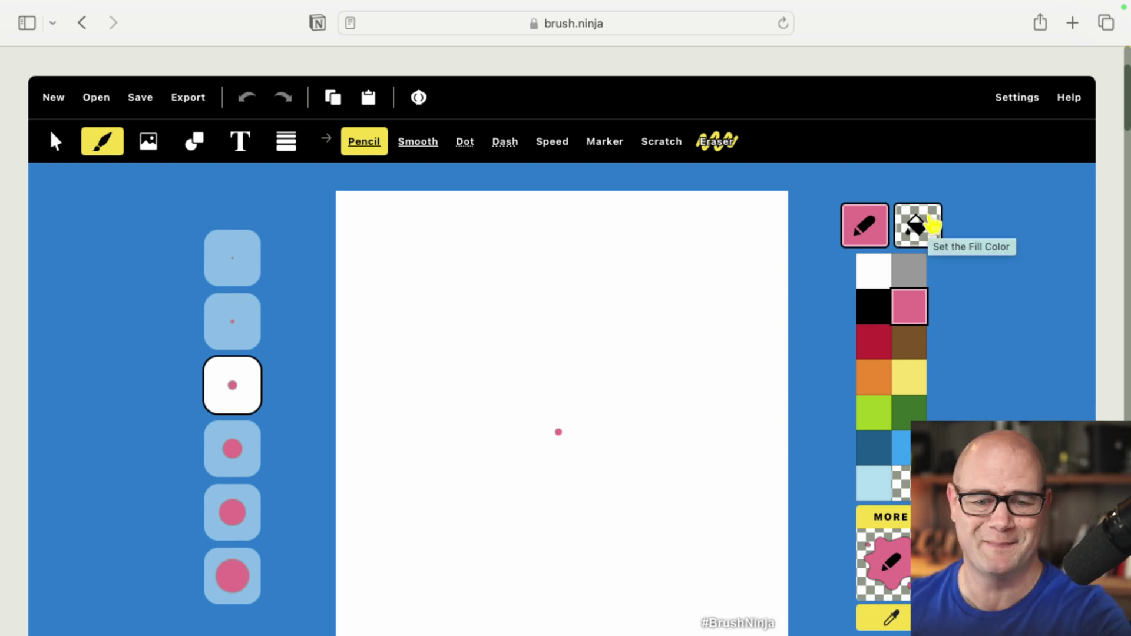
scroll(973, 303, "down", 1)
scroll(973, 304, "down", 3)
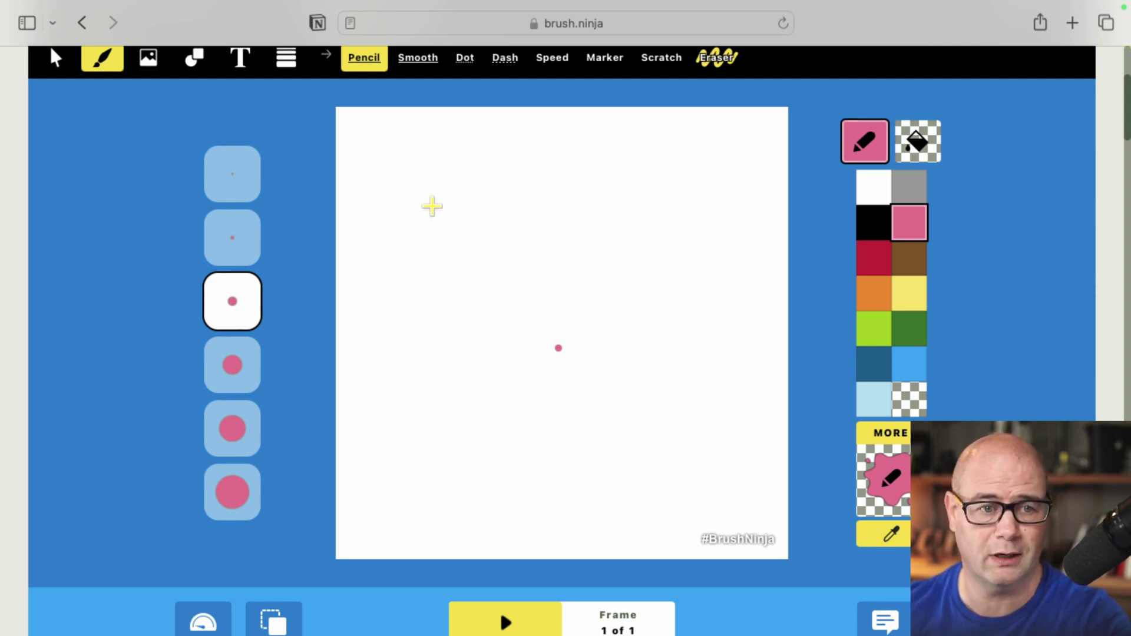
- Draw a pink Z with a middle crossbar, then add a red-filled shape above it and undo it
mouse_move(432, 206)
left_mouse_down()
mouse_move(771, 195)
mouse_move(472, 420)
mouse_move(664, 417)
left_mouse_up()
left_click_drag(541, 303, 726, 309)
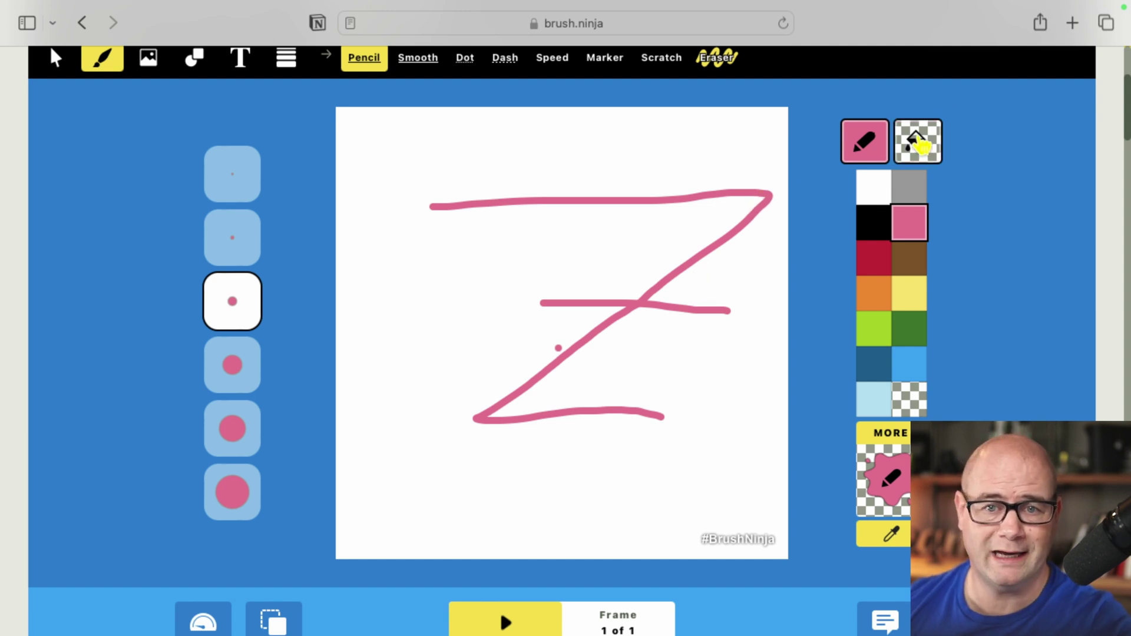
left_click(919, 144)
left_click(874, 259)
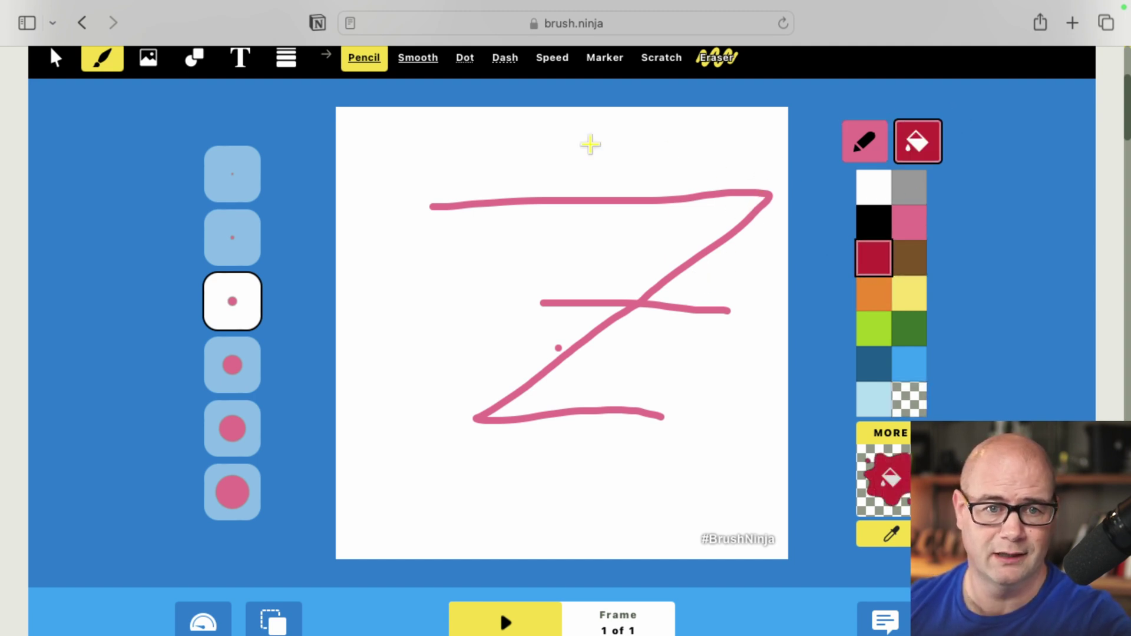
mouse_move(556, 157)
left_mouse_down()
mouse_move(585, 144)
mouse_move(609, 154)
mouse_move(594, 180)
left_mouse_up()
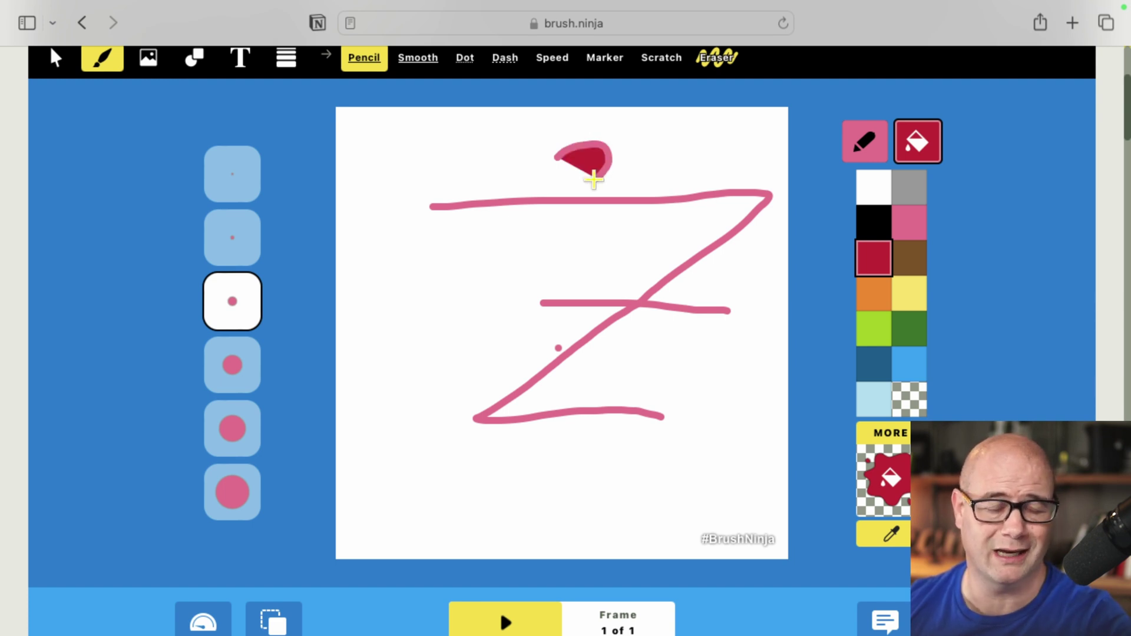
scroll(422, 197, "up", 3)
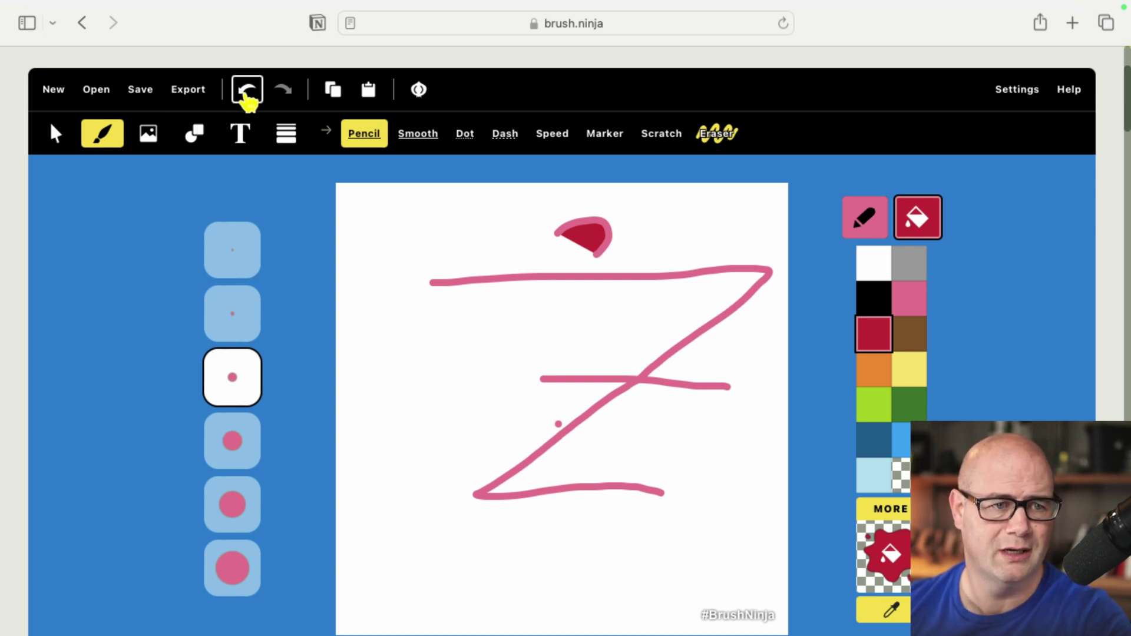
left_click(247, 97)
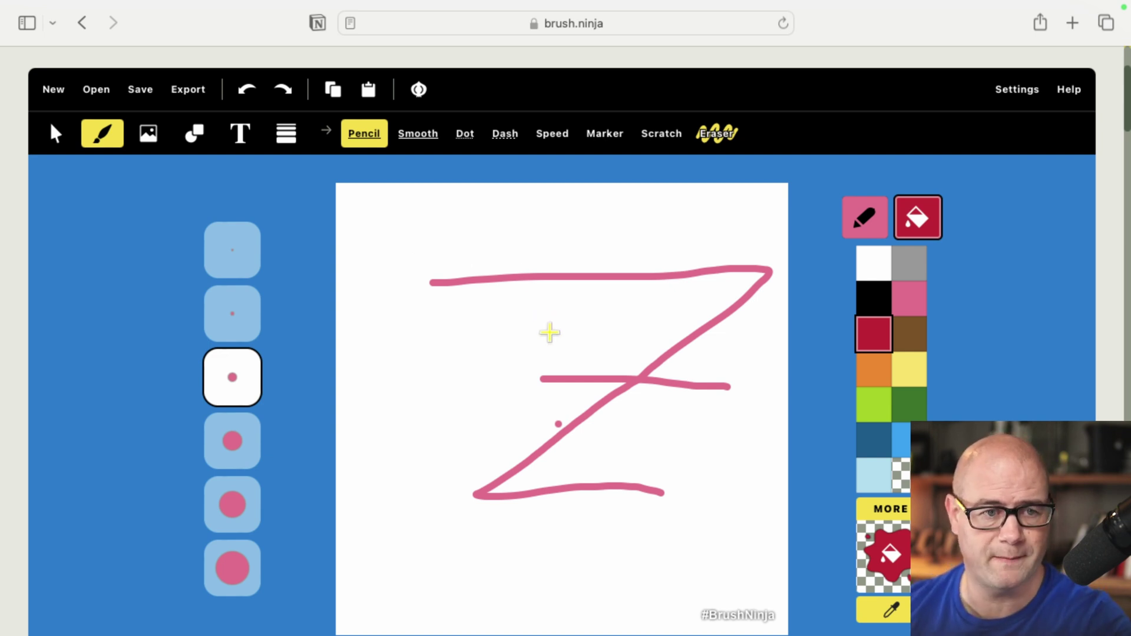
scroll(549, 333, "down", 2)
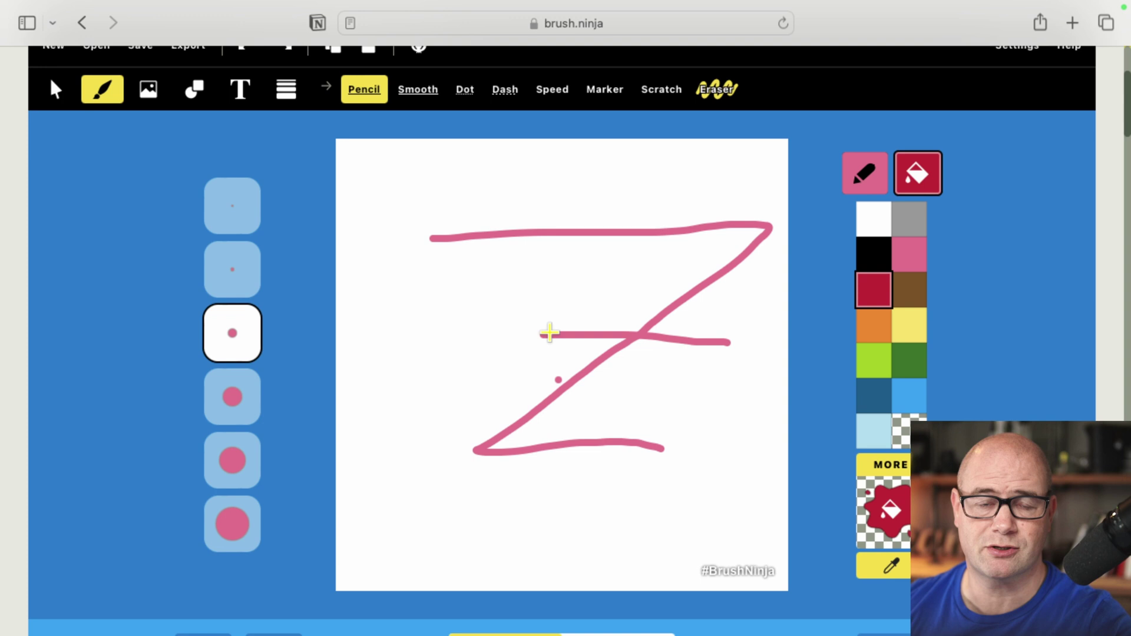
scroll(550, 333, "down", 4)
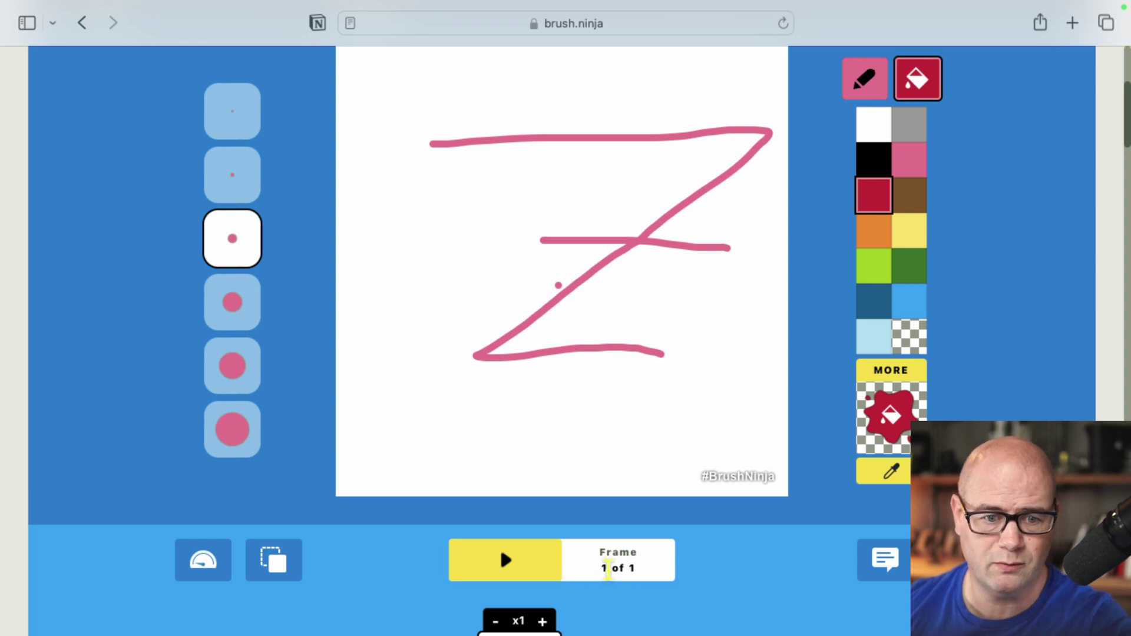
scroll(644, 561, "down", 4)
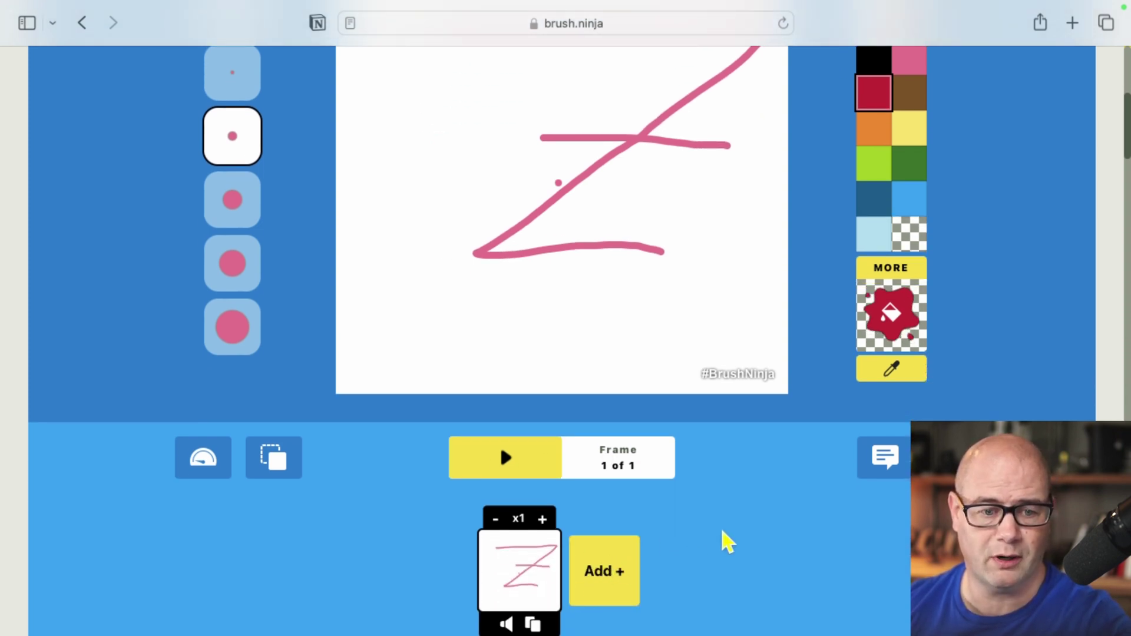
scroll(725, 538, "down", 3)
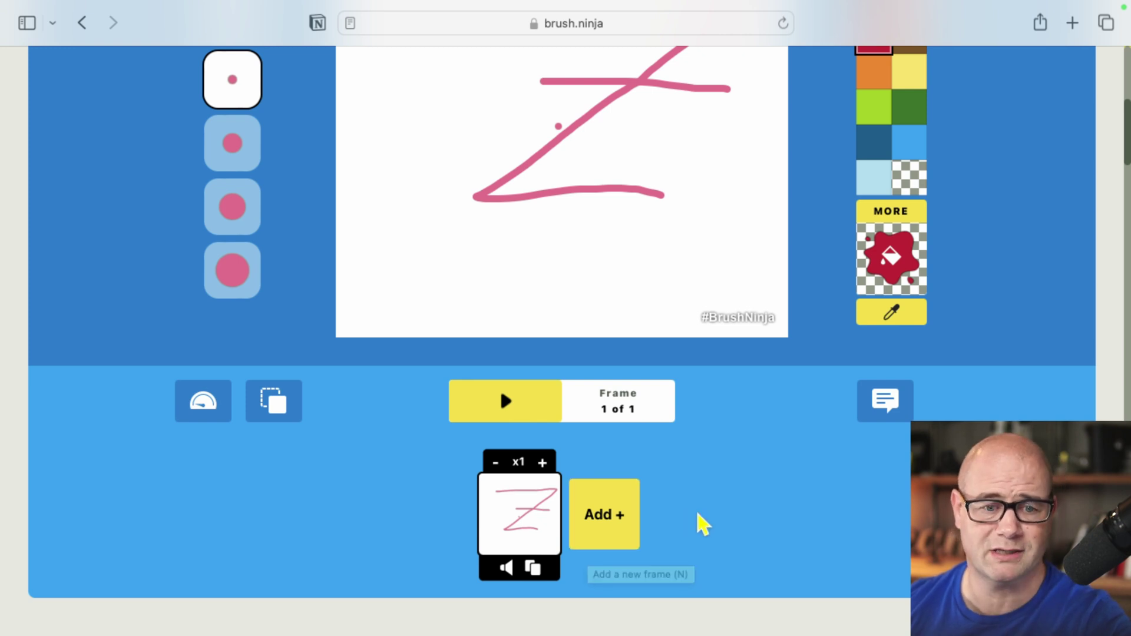
scroll(699, 523, "up", 1)
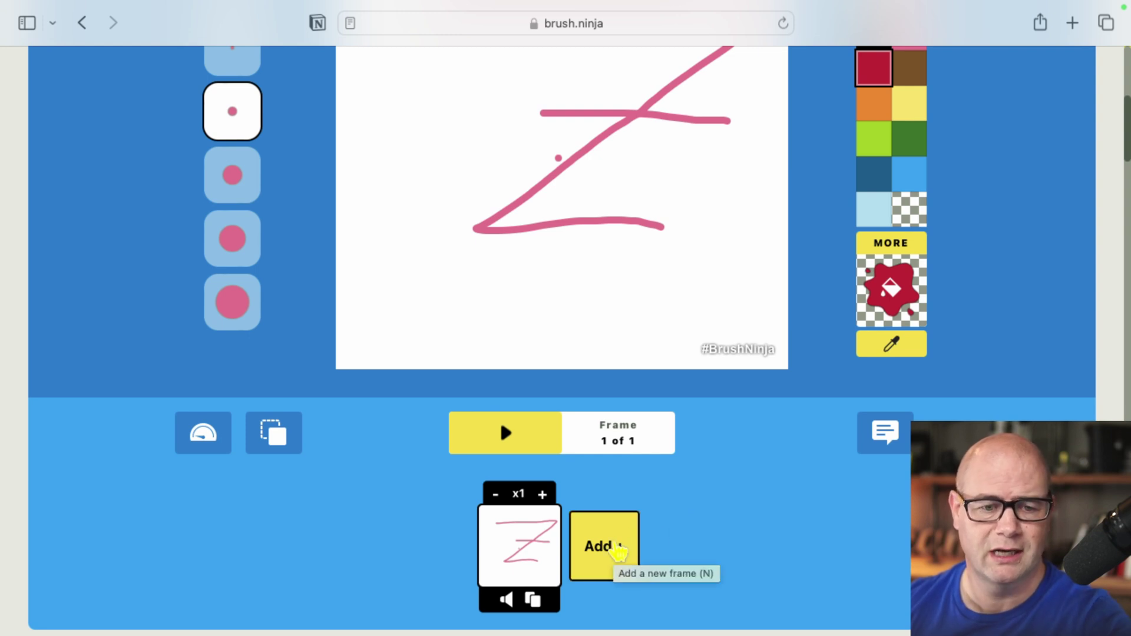
- Add a blank frame 2, checking frame 1's pink Z before returning to it
left_click(619, 551)
scroll(733, 509, "up", 1)
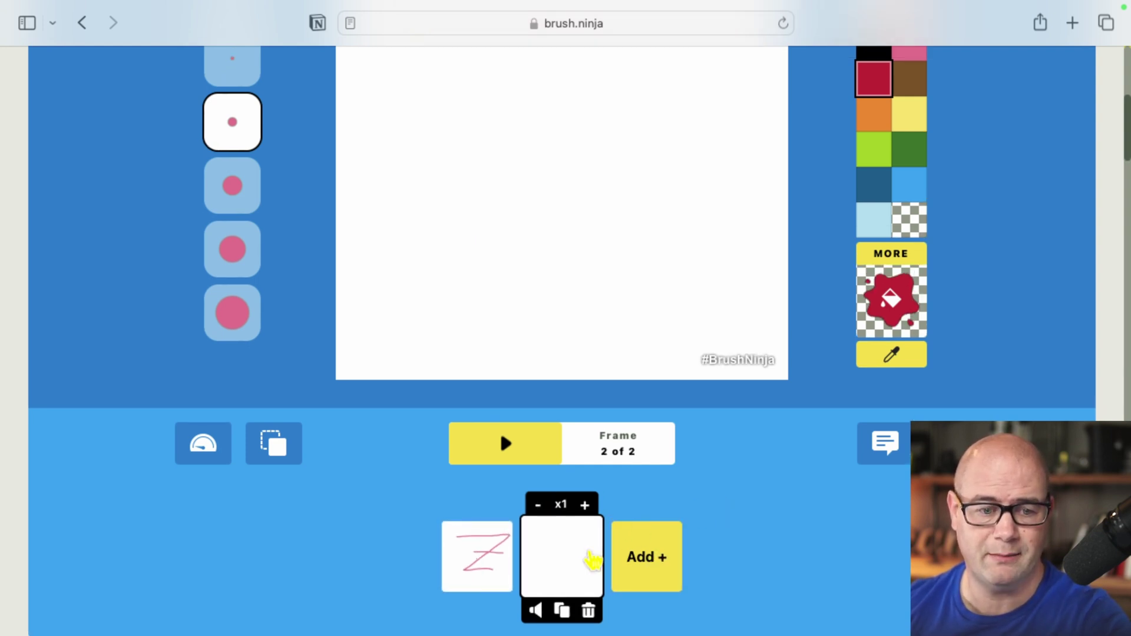
left_click(468, 569)
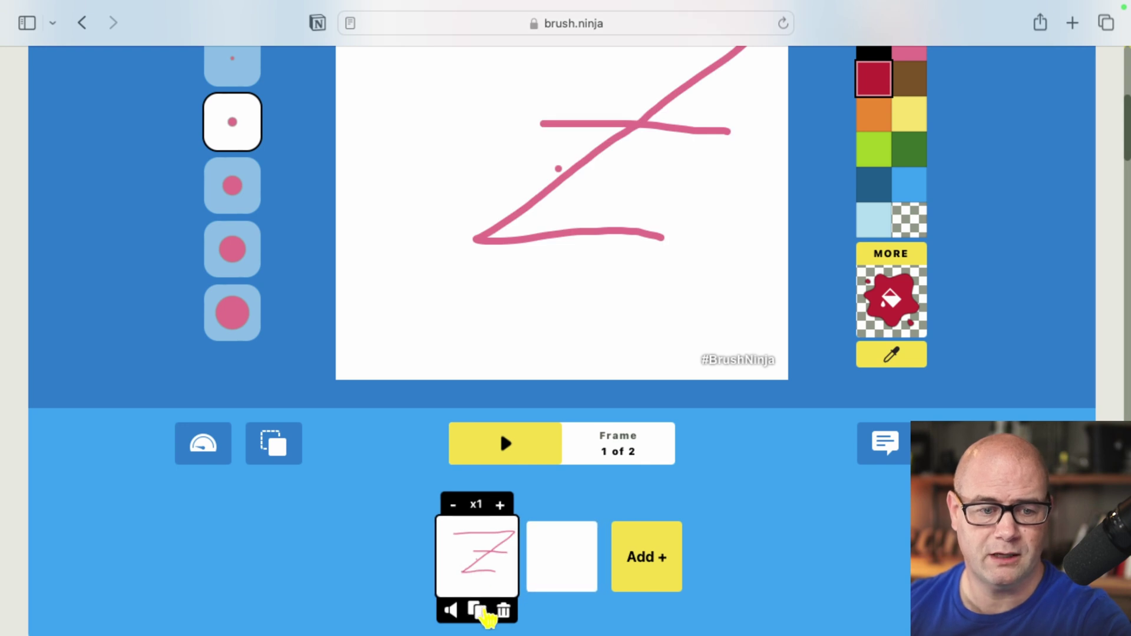
left_click(565, 570)
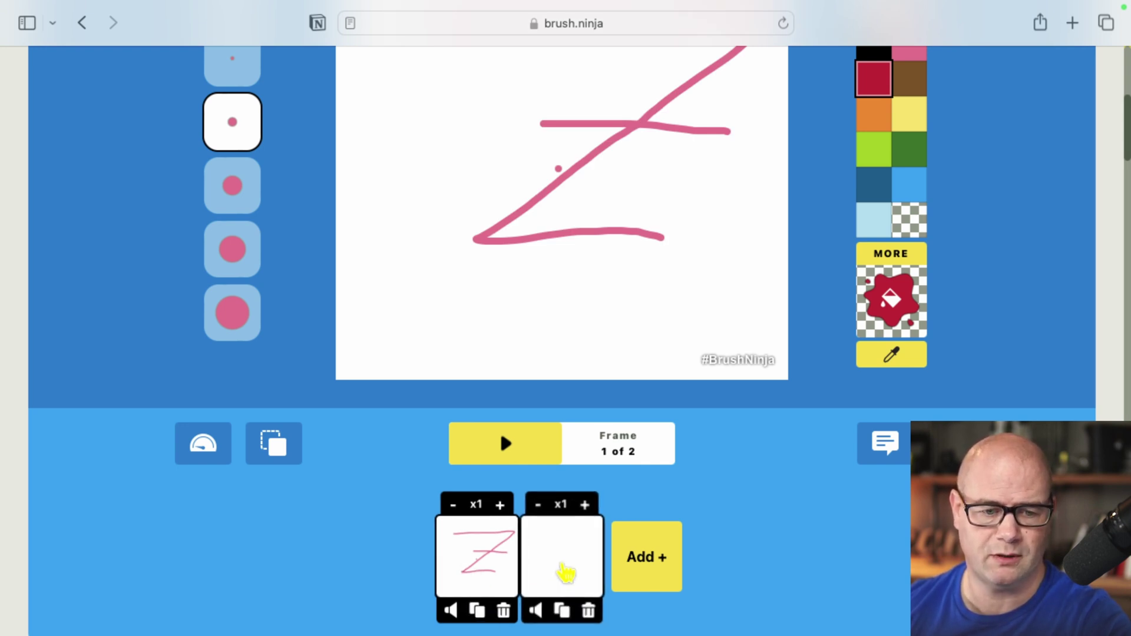
scroll(808, 481, "up", 2)
scroll(807, 480, "up", 3)
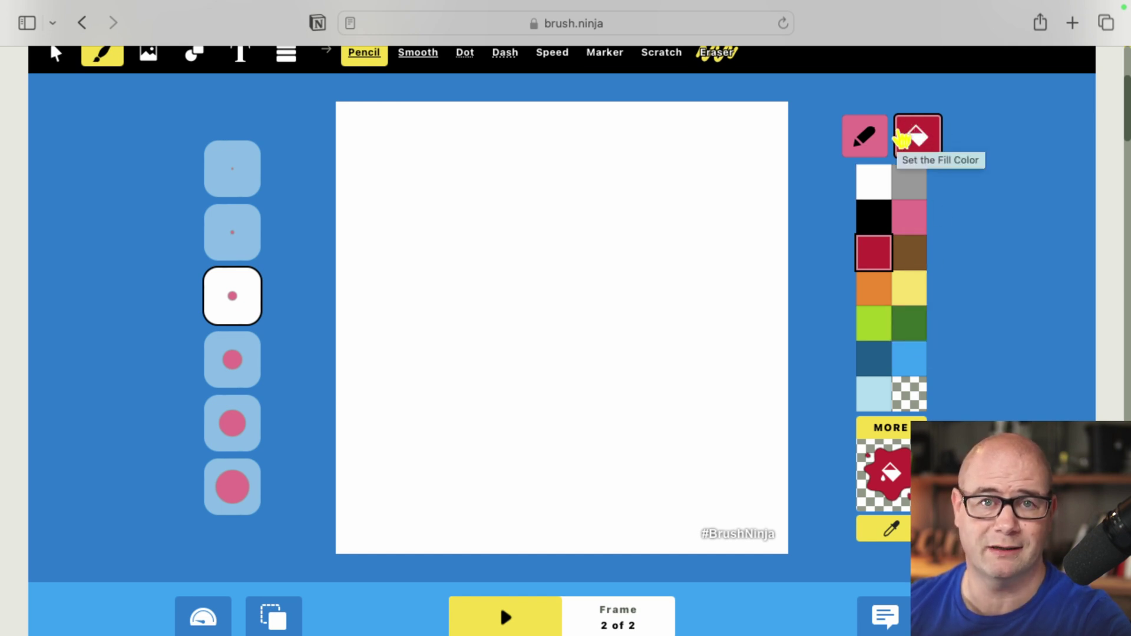
- With transparent fill and orange stroke, draw a crossbarred Z on frame 2, then add blank frame 3
left_click(909, 393)
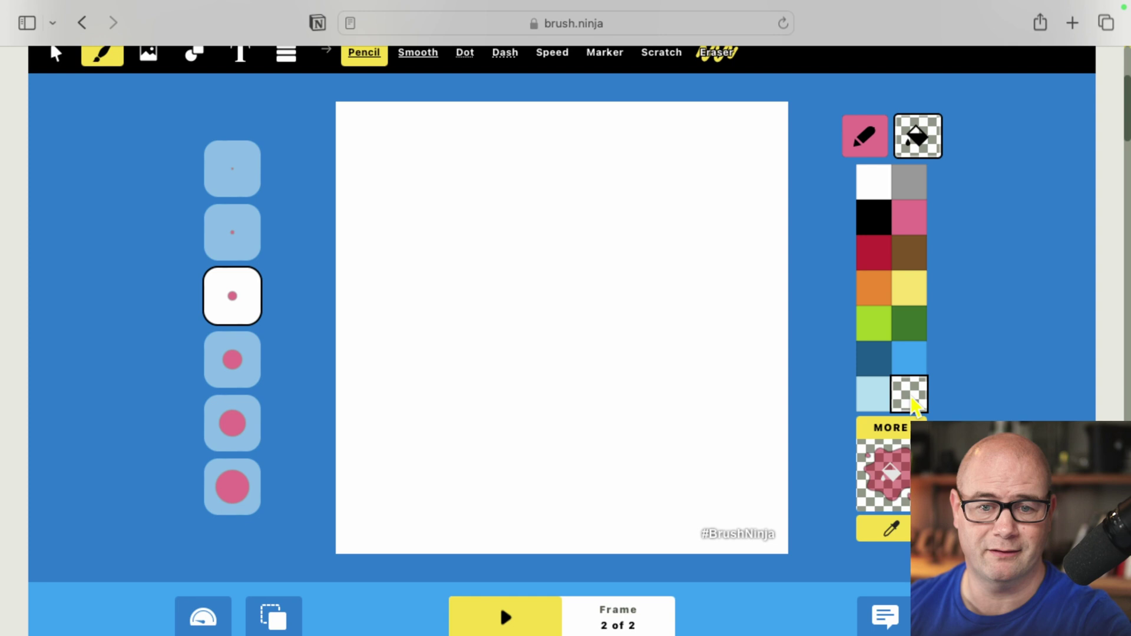
left_click(866, 141)
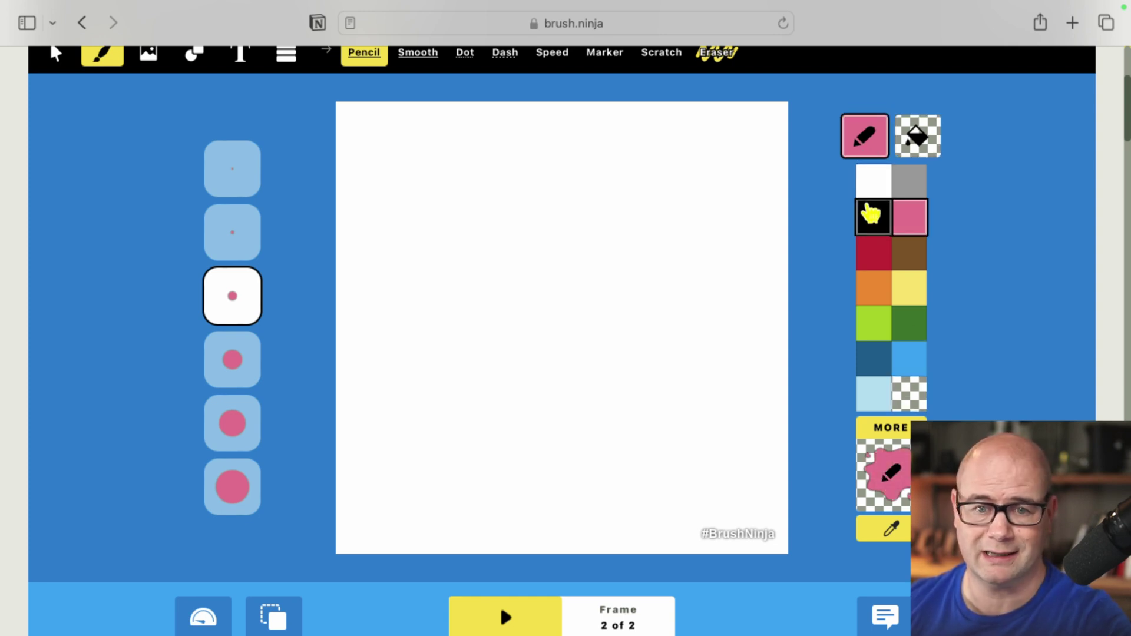
left_click(867, 294)
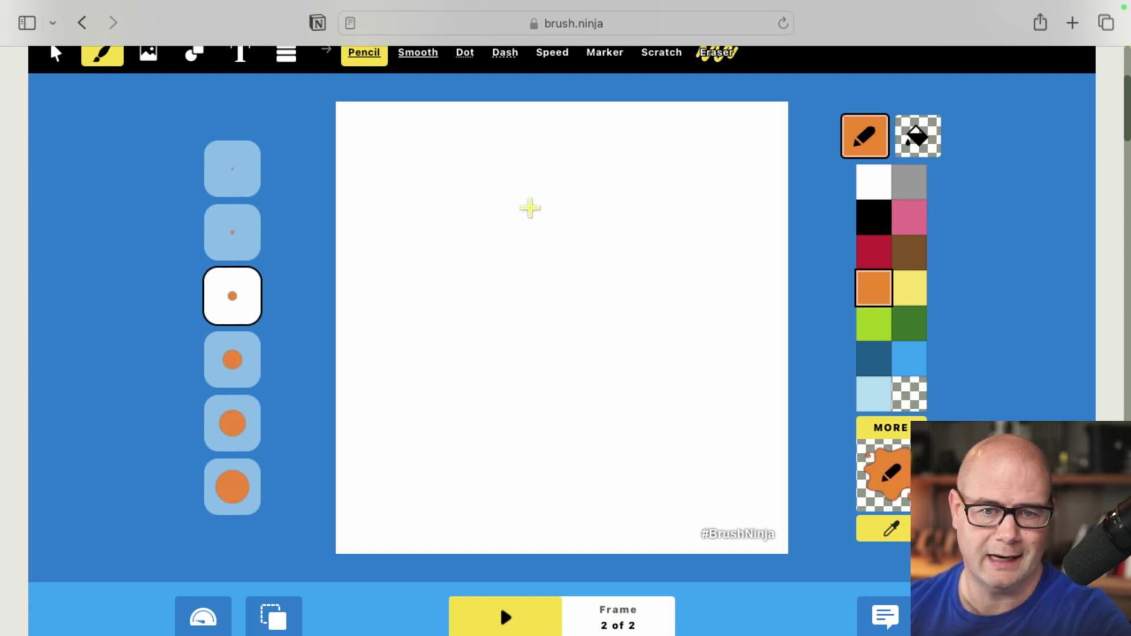
mouse_move(440, 202)
left_mouse_down()
mouse_move(630, 191)
mouse_move(656, 200)
mouse_move(436, 428)
mouse_move(602, 428)
left_mouse_up()
left_click_drag(489, 297, 644, 297)
scroll(636, 495, "down", 3)
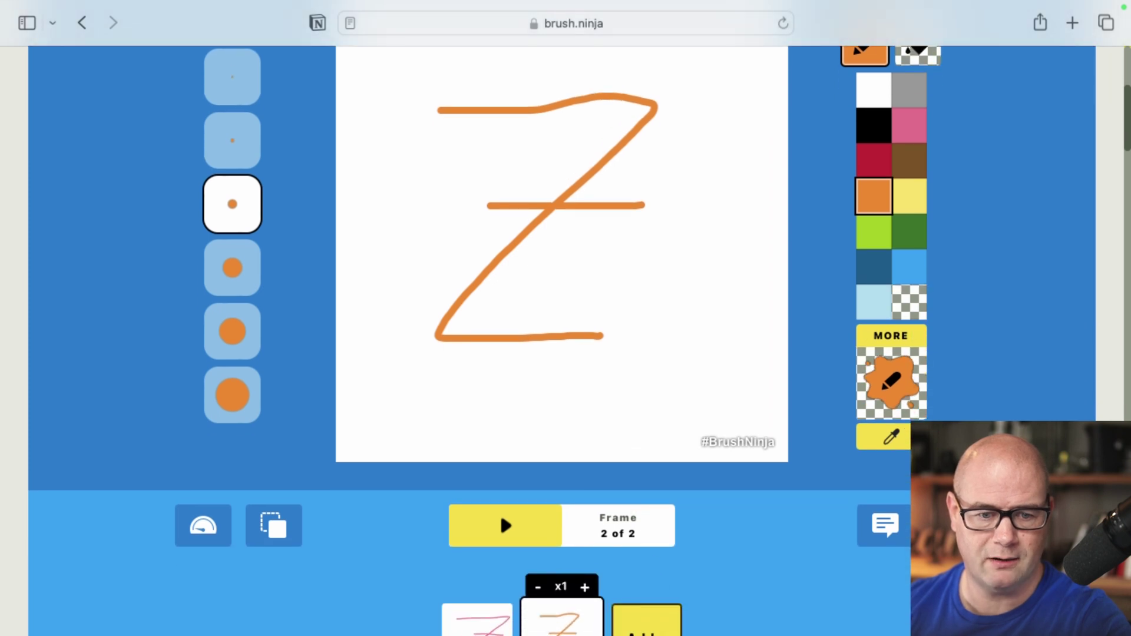
left_click(661, 623)
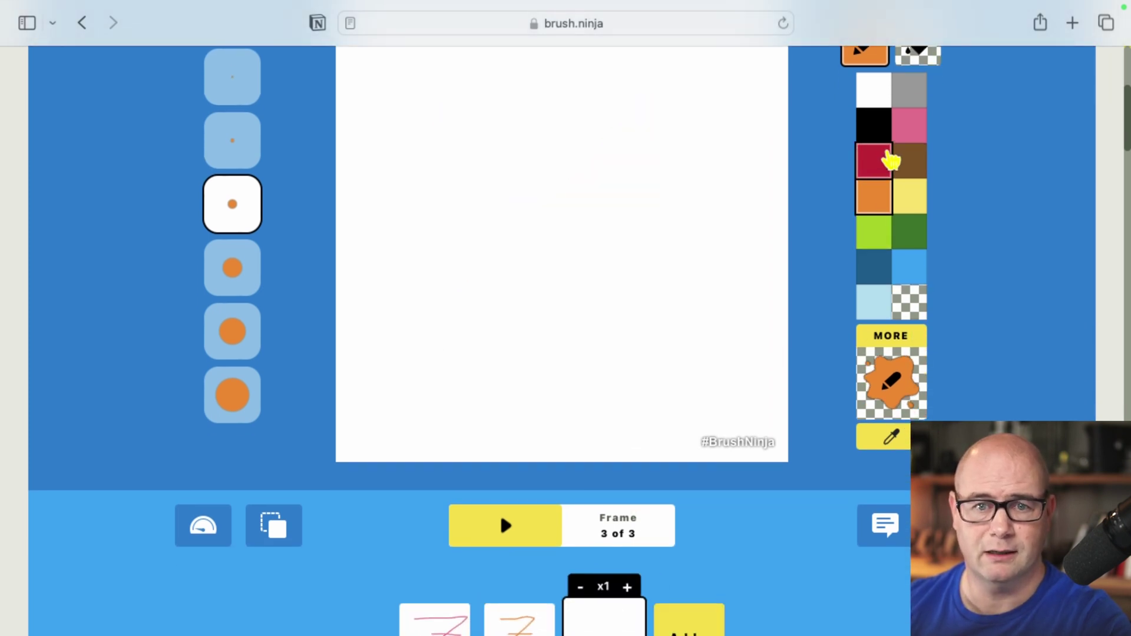
- Draw a black Z with a wavy middle stroke on frame 3
left_click(878, 127)
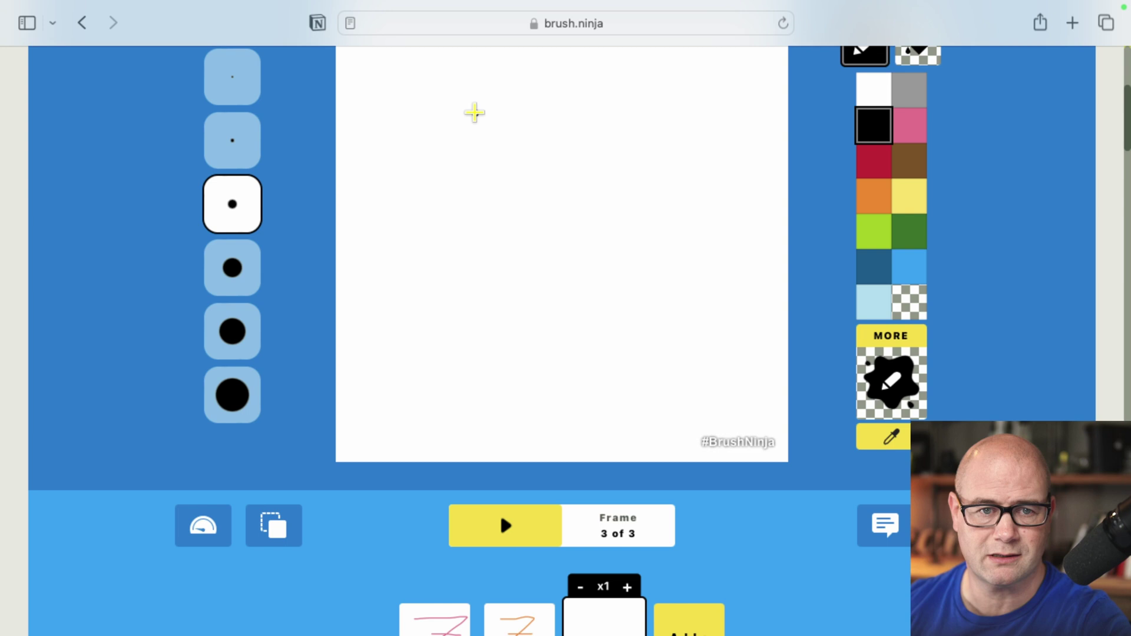
mouse_move(473, 113)
left_mouse_down()
mouse_move(721, 113)
mouse_move(451, 344)
mouse_move(628, 347)
left_mouse_up()
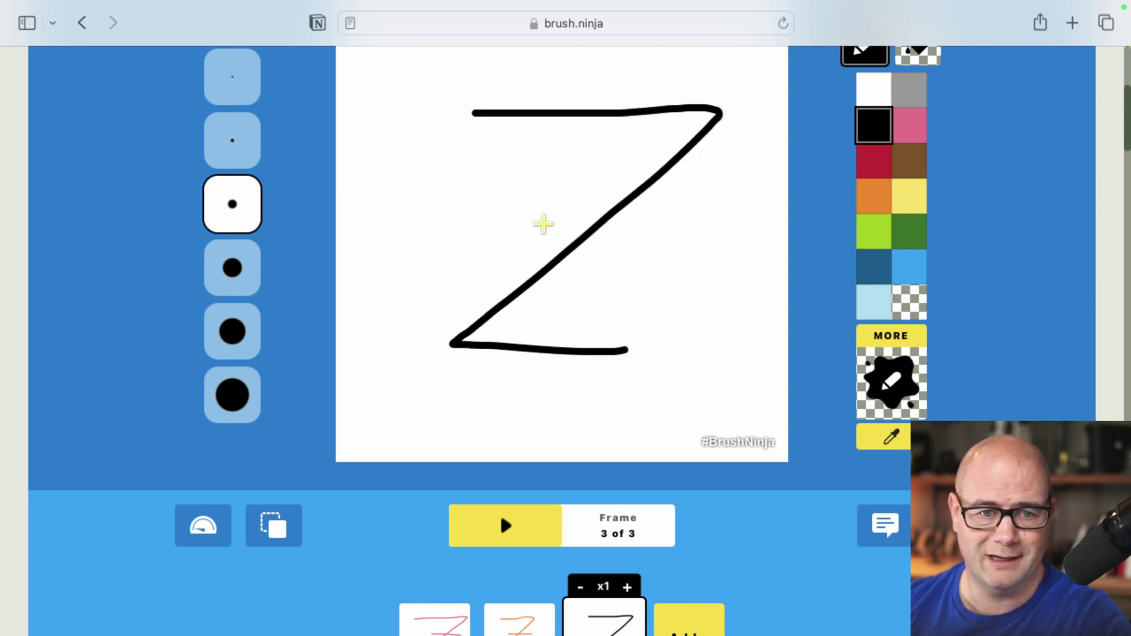
mouse_move(537, 233)
left_mouse_down()
mouse_move(602, 226)
mouse_move(681, 268)
mouse_move(710, 254)
left_mouse_up()
scroll(687, 534, "down", 2)
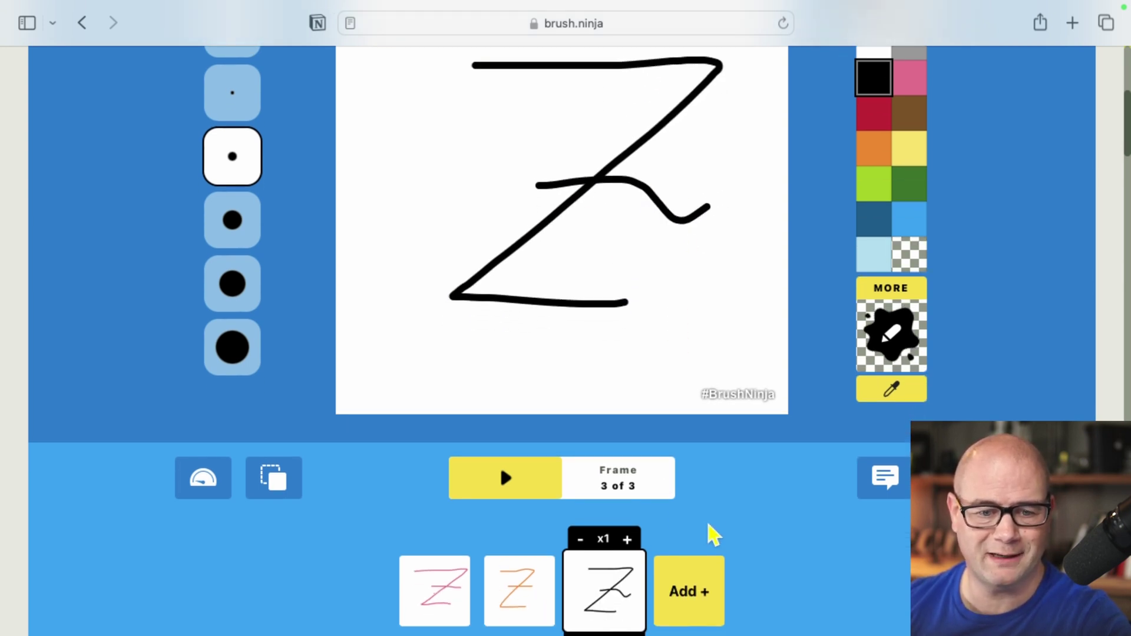
- Add frame 4 and draw a dark-blue Z with a crossbar
left_click(677, 588)
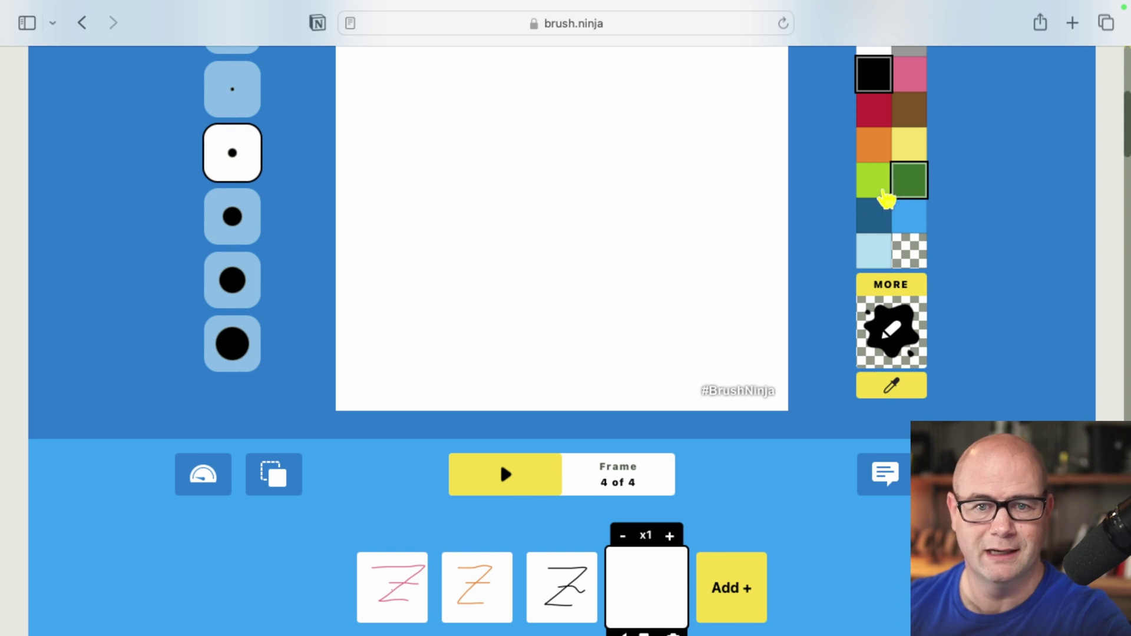
left_click(876, 219)
mouse_move(493, 69)
left_mouse_down()
mouse_move(660, 80)
mouse_move(508, 292)
mouse_move(675, 299)
left_mouse_up()
left_click_drag(546, 181, 661, 181)
- Add frame 5 and draw a light-blue Z with a crossbar
left_click(737, 598)
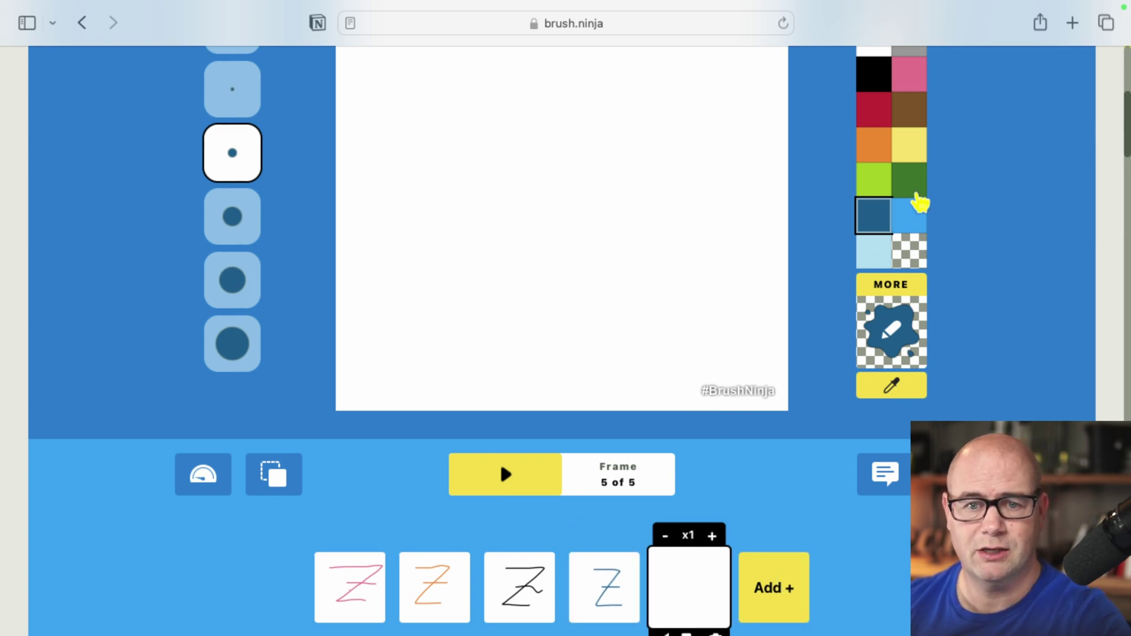
left_click(914, 223)
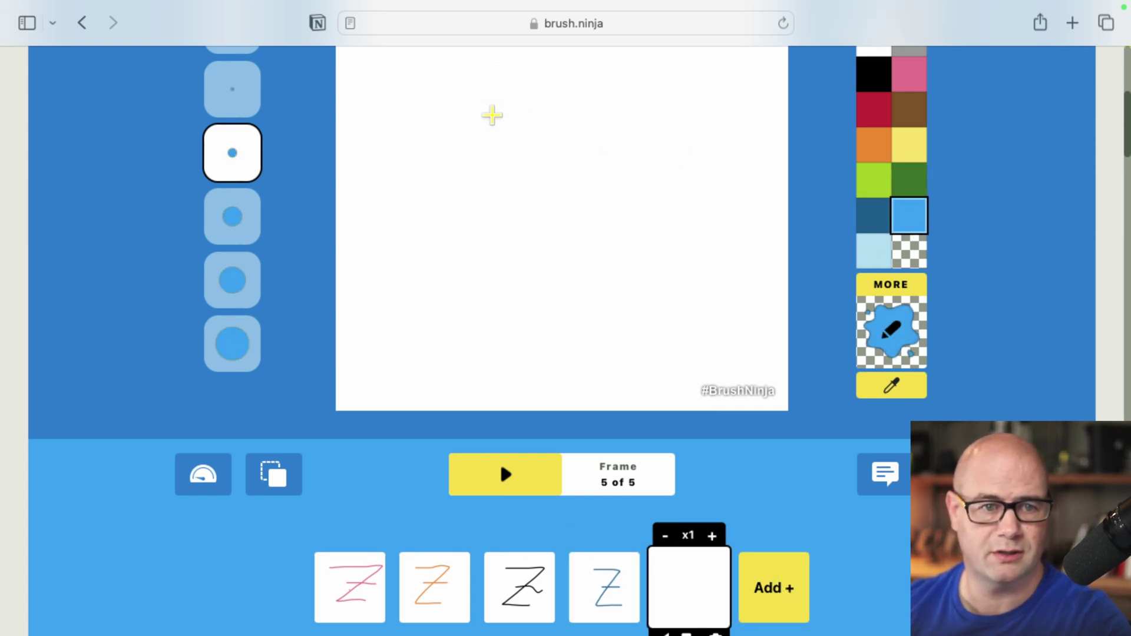
mouse_move(467, 119)
left_mouse_down()
mouse_move(654, 126)
mouse_move(517, 278)
mouse_move(492, 323)
mouse_move(661, 341)
left_mouse_up()
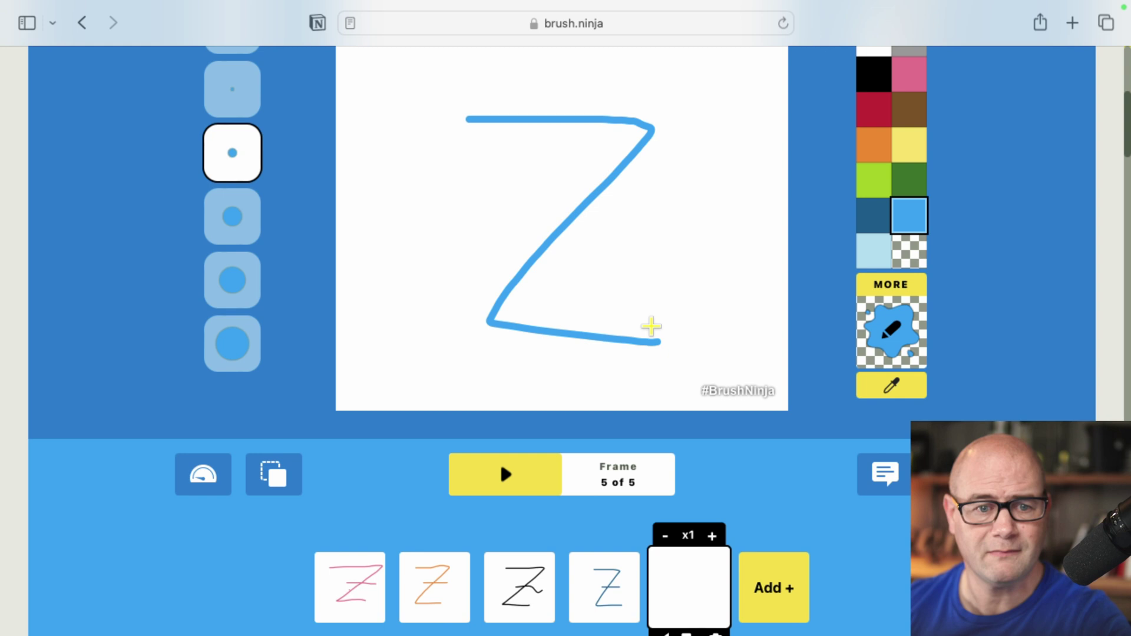
left_click_drag(530, 226, 661, 236)
left_click(521, 481)
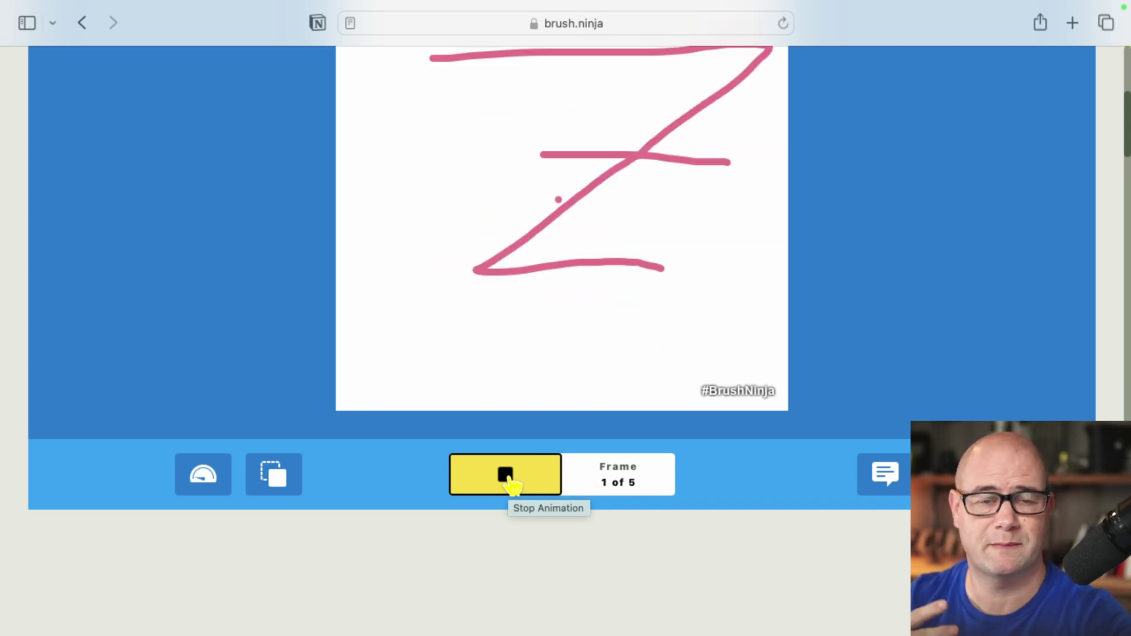
left_click(508, 477)
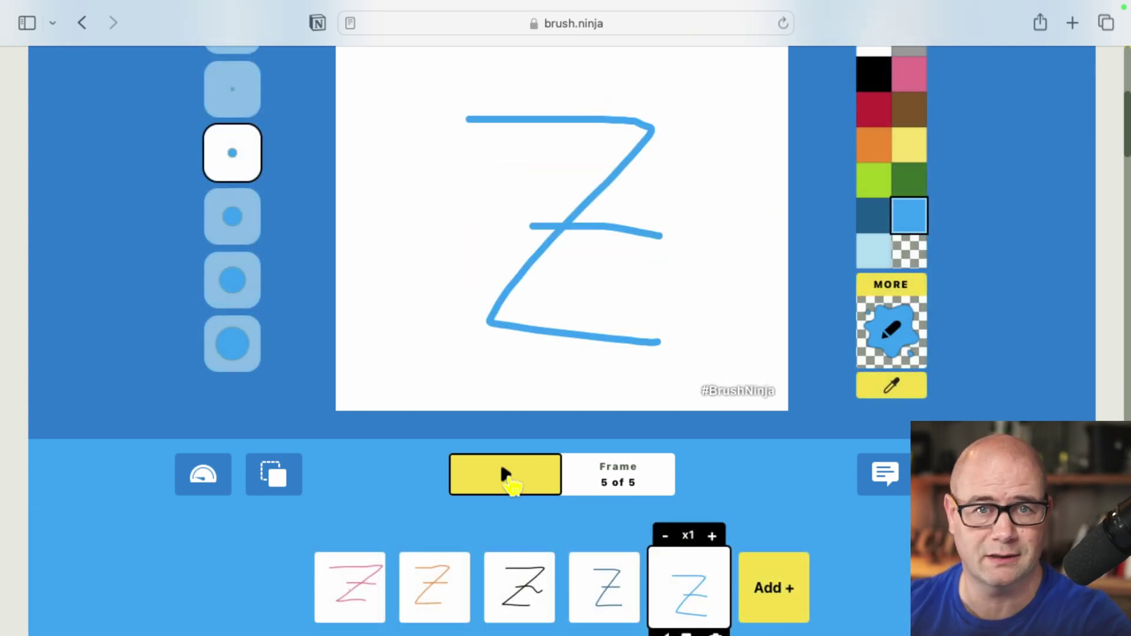
scroll(699, 318, "up", 3)
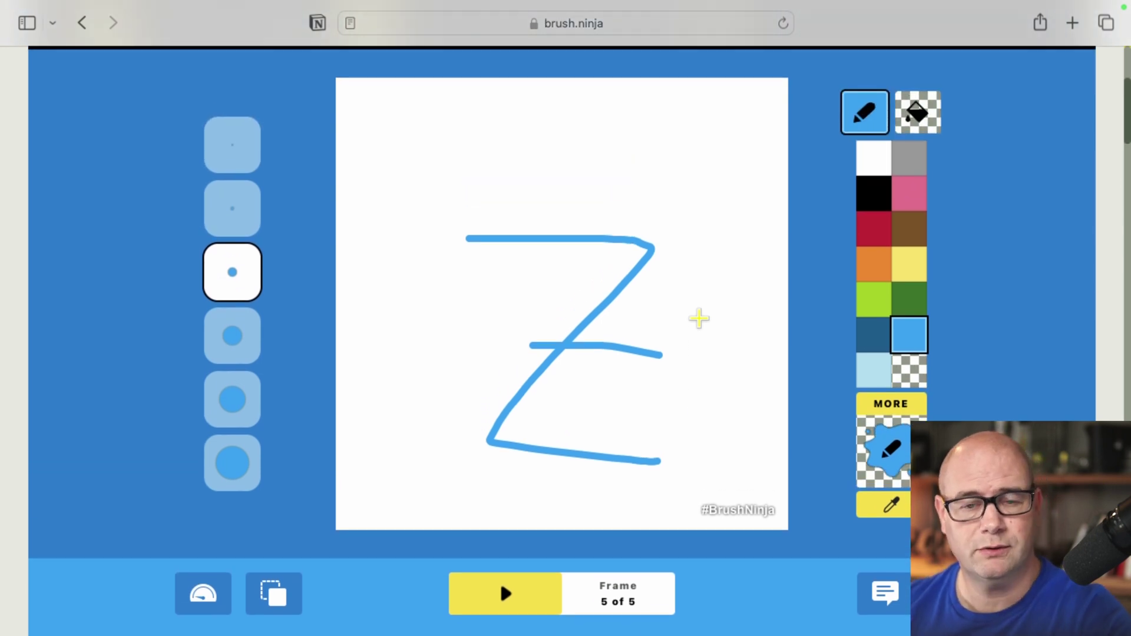
scroll(699, 318, "up", 2)
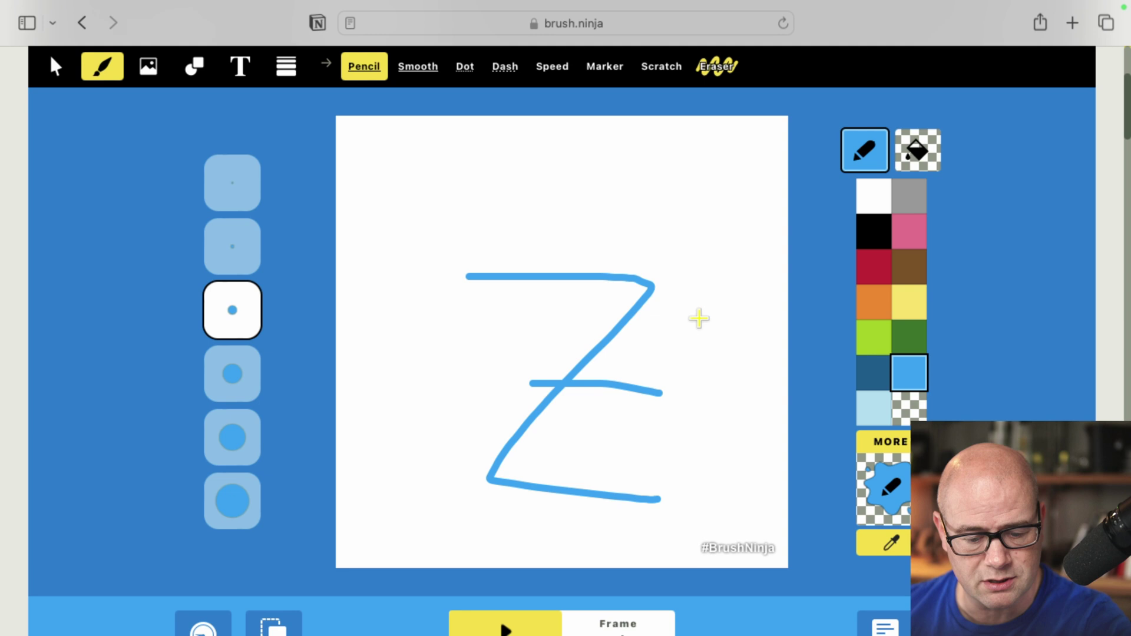
scroll(699, 319, "up", 2)
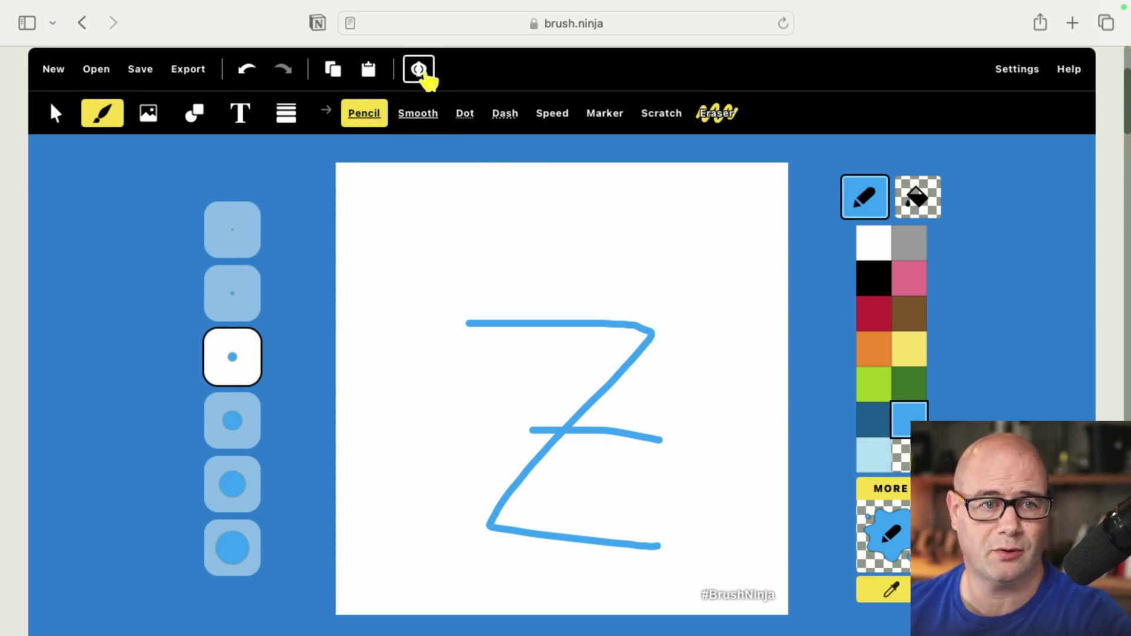
- Turn on onion skinning and delete frames 5, 4, 3 and 2, leaving only the pink Z
left_click(419, 69)
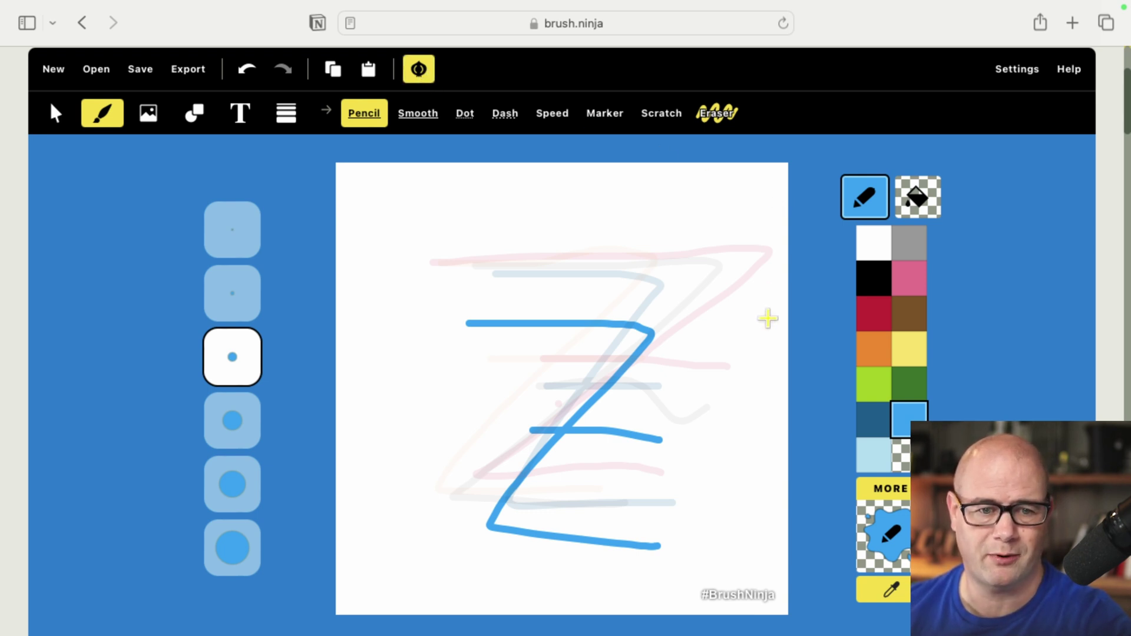
scroll(768, 319, "down", 5)
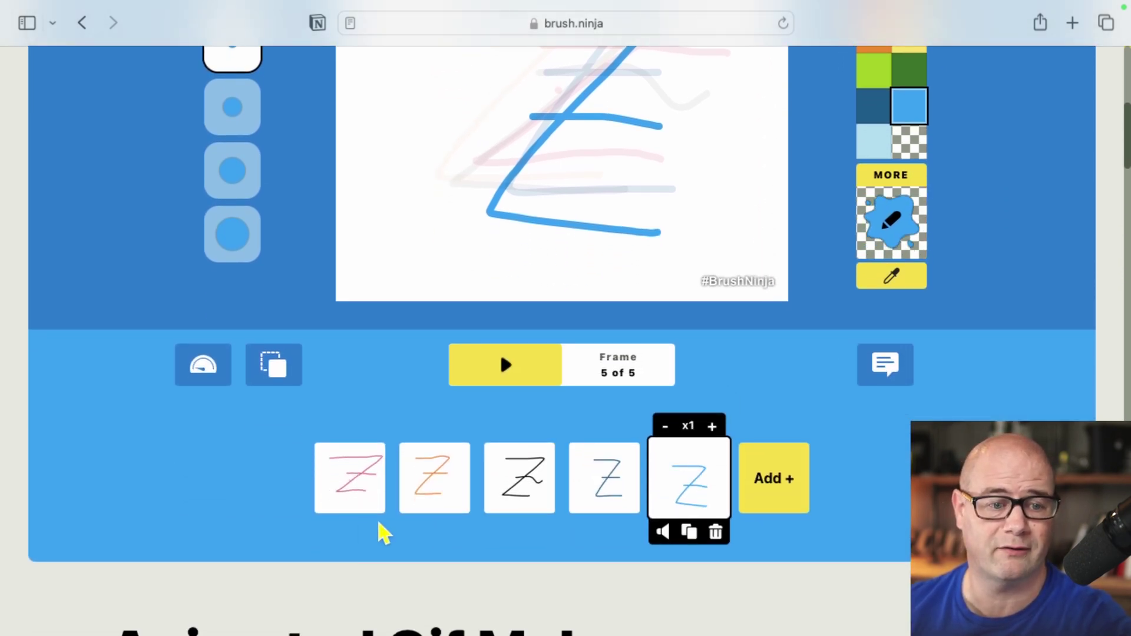
left_click(716, 533)
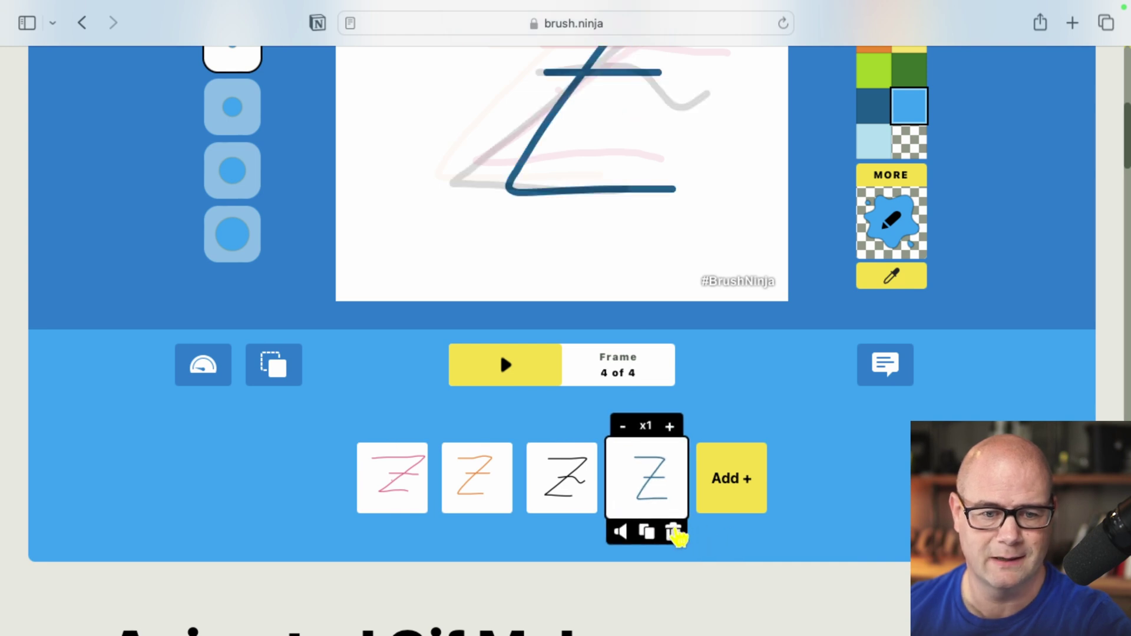
left_click(675, 534)
left_click(628, 533)
left_click(590, 534)
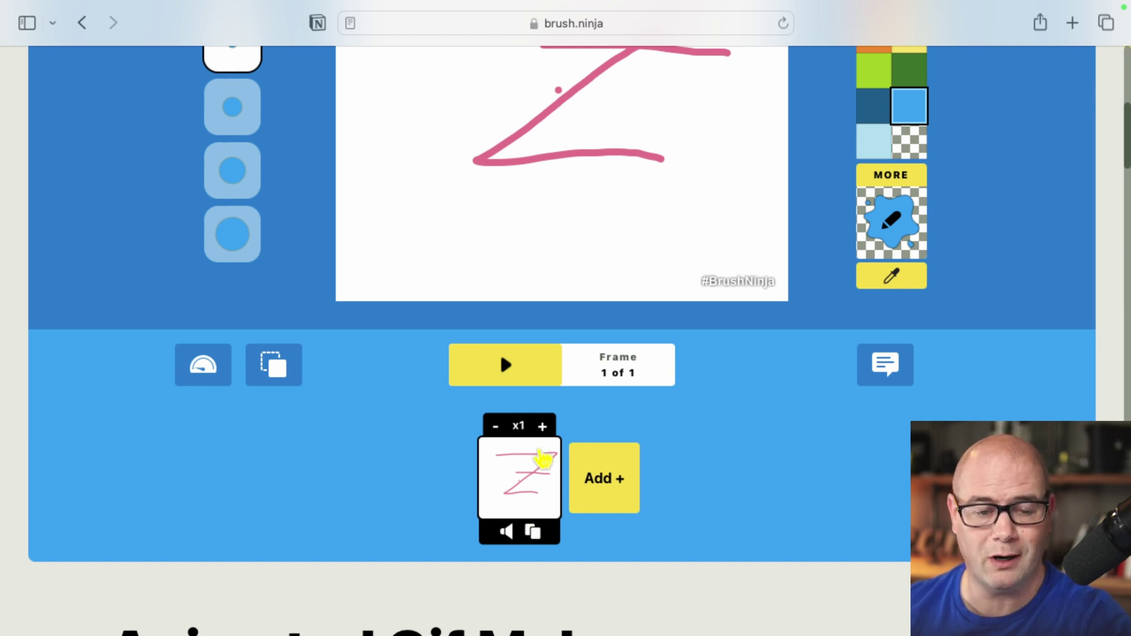
- Add a blank frame, then delete the pink Z frame
left_click(624, 479)
left_click(468, 488)
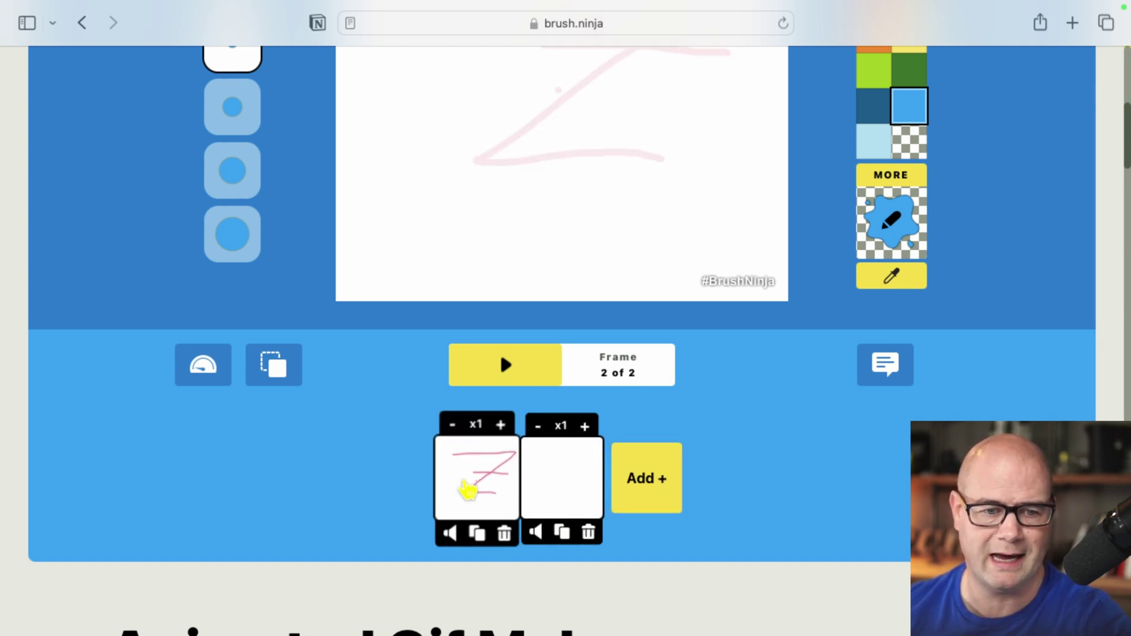
left_click(504, 533)
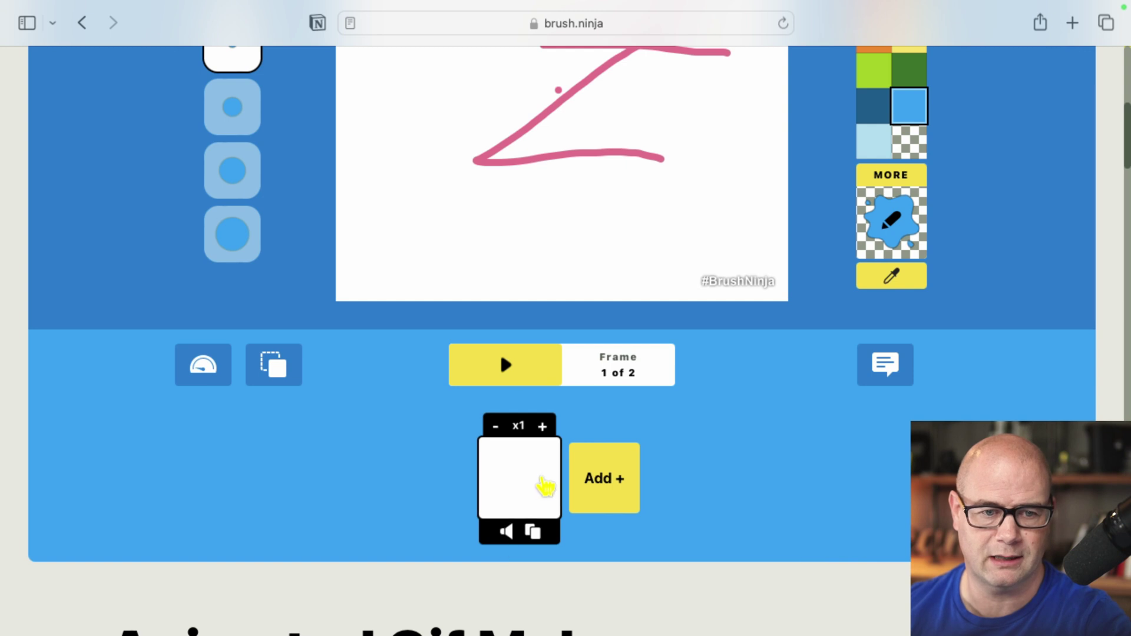
scroll(762, 396, "up", 5)
- Pick black and draw a Z with a crossbar through its diagonal on frame 1
scroll(766, 398, "up", 3)
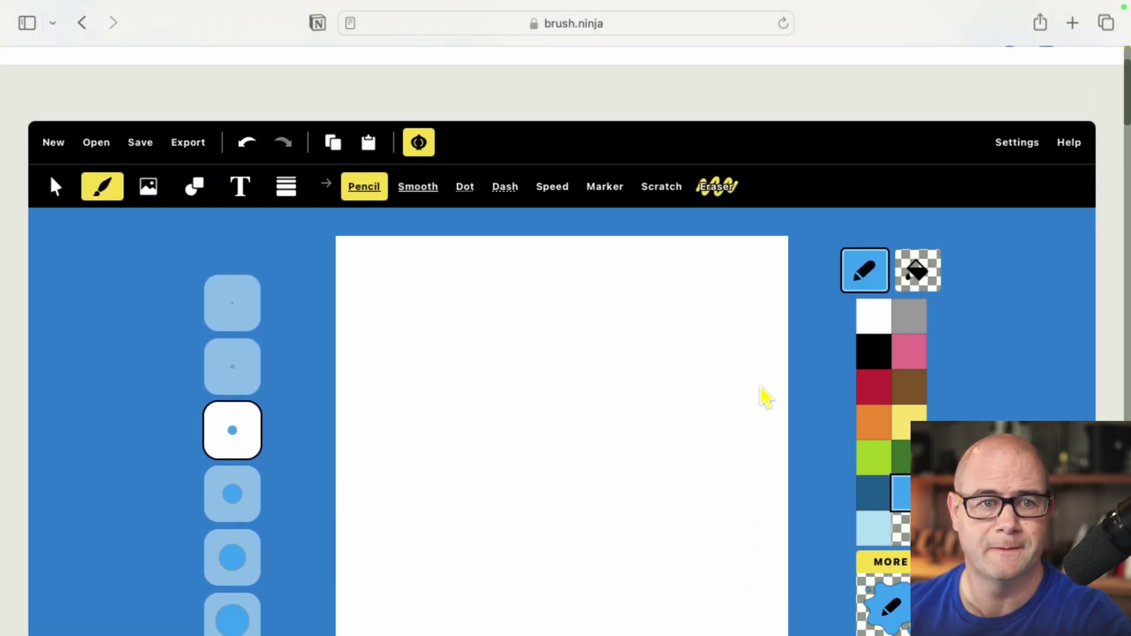
scroll(644, 316, "down", 2)
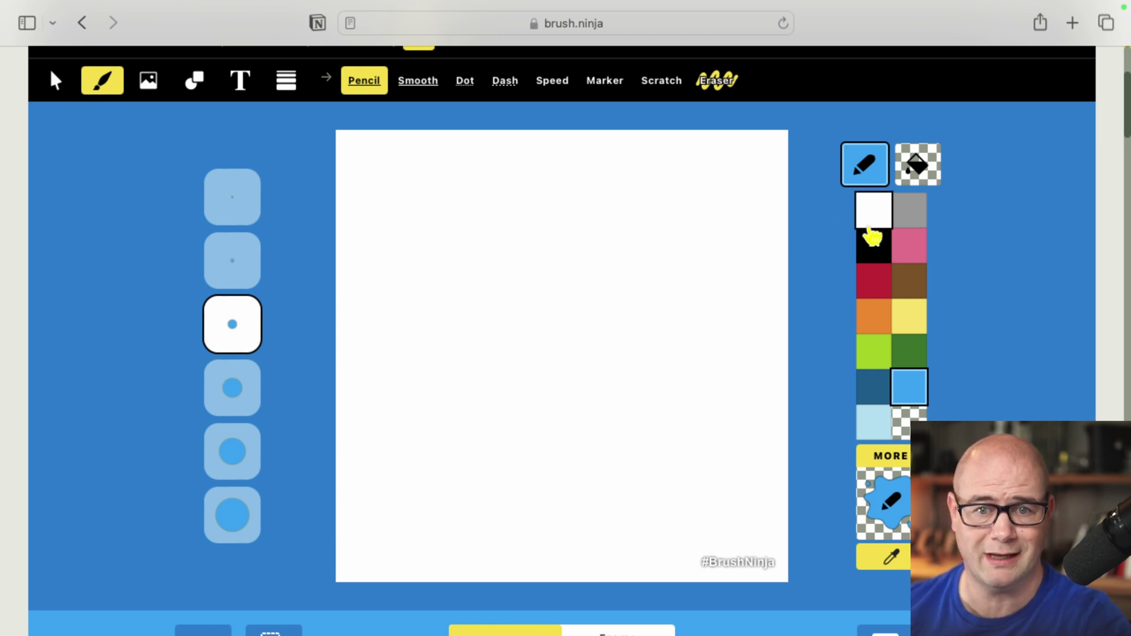
left_click(876, 247)
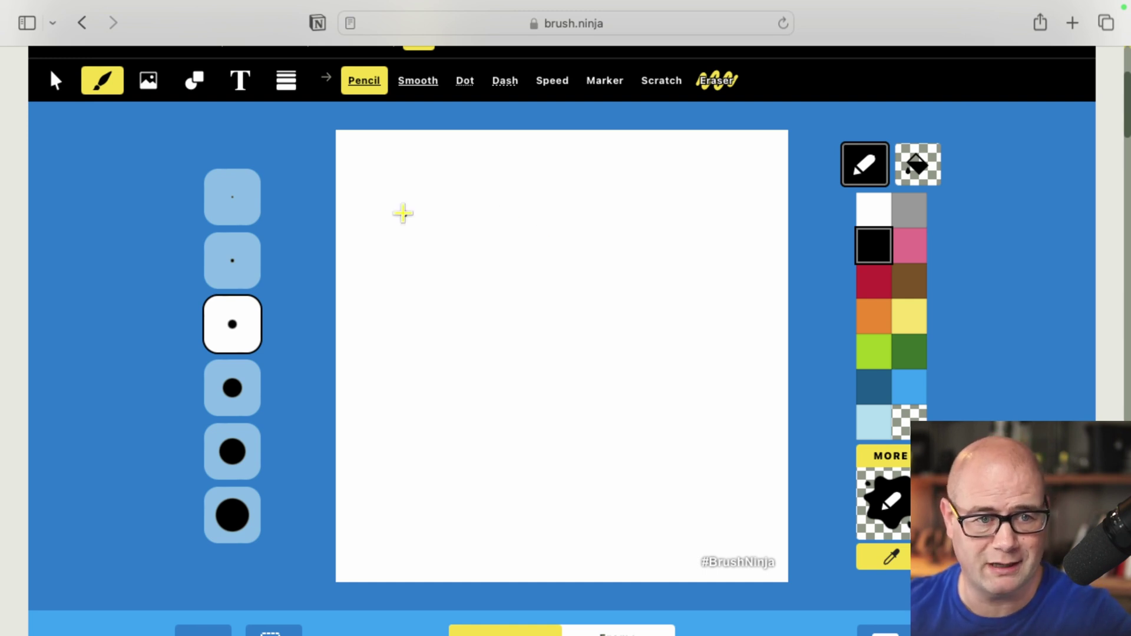
mouse_move(403, 214)
left_mouse_down()
mouse_move(631, 222)
mouse_move(575, 306)
mouse_move(475, 409)
mouse_move(521, 457)
mouse_move(631, 450)
left_mouse_up()
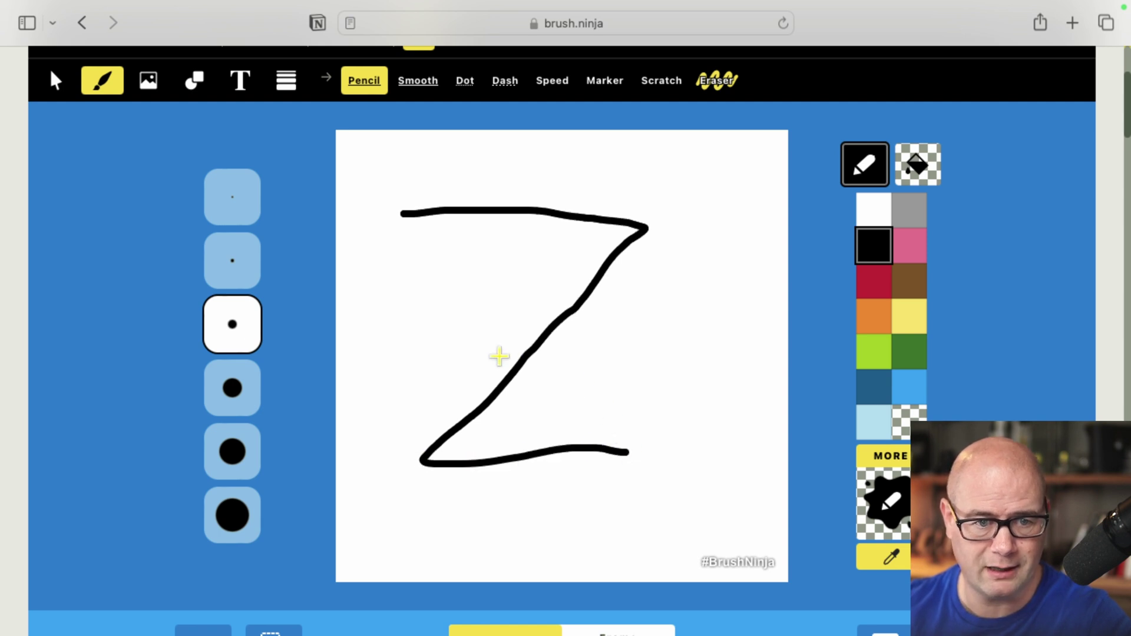
mouse_move(488, 340)
left_mouse_down()
mouse_move(579, 325)
mouse_move(614, 334)
left_mouse_up()
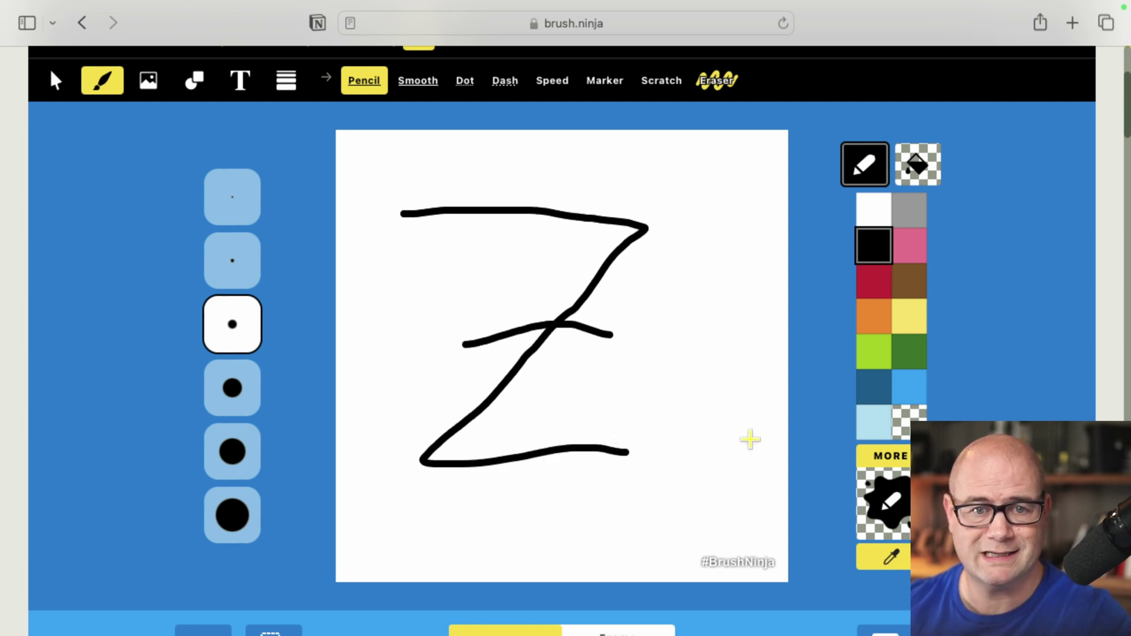
scroll(751, 440, "down", 3)
- Add frame 2 and trace a red Z with crossbar over the onion-skin ghost
left_click(605, 573)
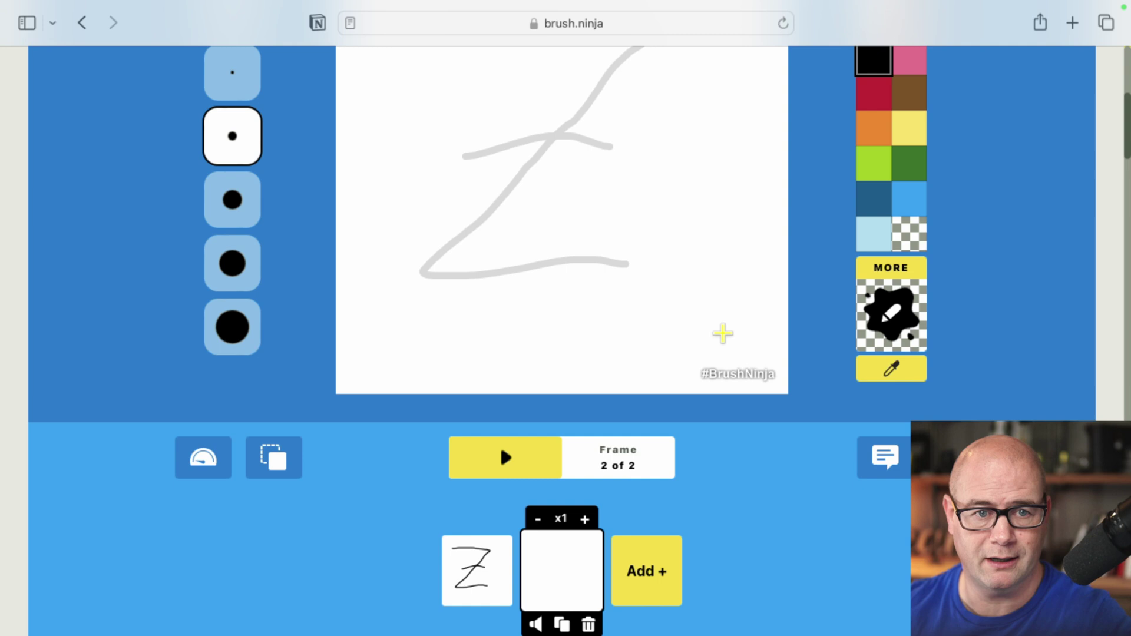
scroll(719, 331, "up", 3)
left_click(873, 222)
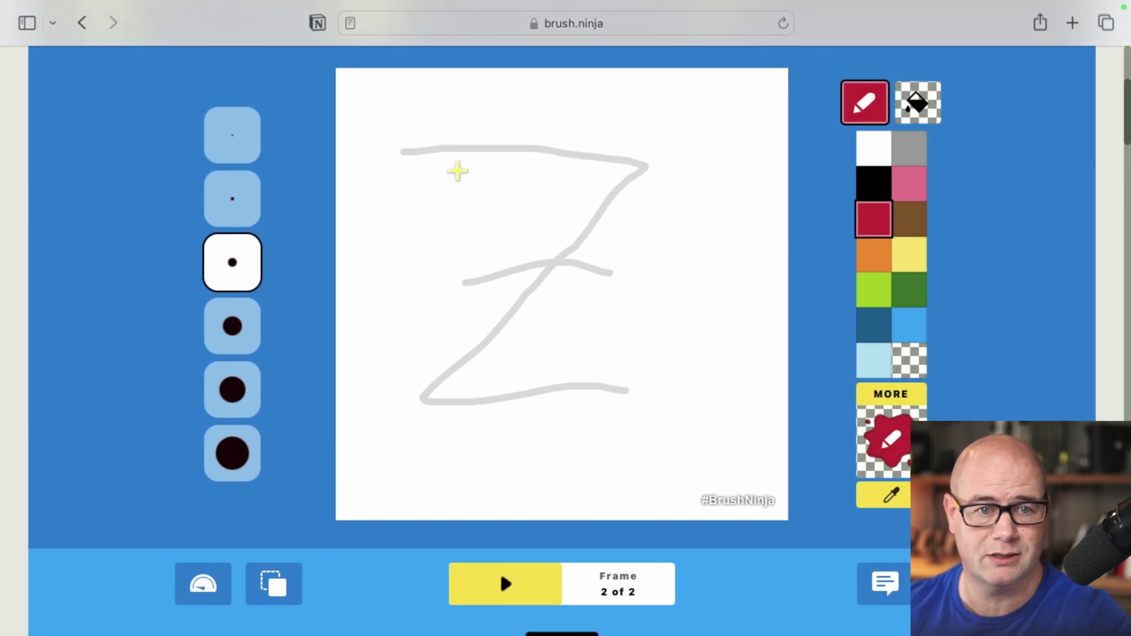
mouse_move(405, 150)
left_mouse_down()
mouse_move(530, 148)
mouse_move(648, 167)
mouse_move(572, 227)
mouse_move(424, 396)
mouse_move(484, 403)
mouse_move(642, 387)
left_mouse_up()
left_click_drag(465, 284, 587, 272)
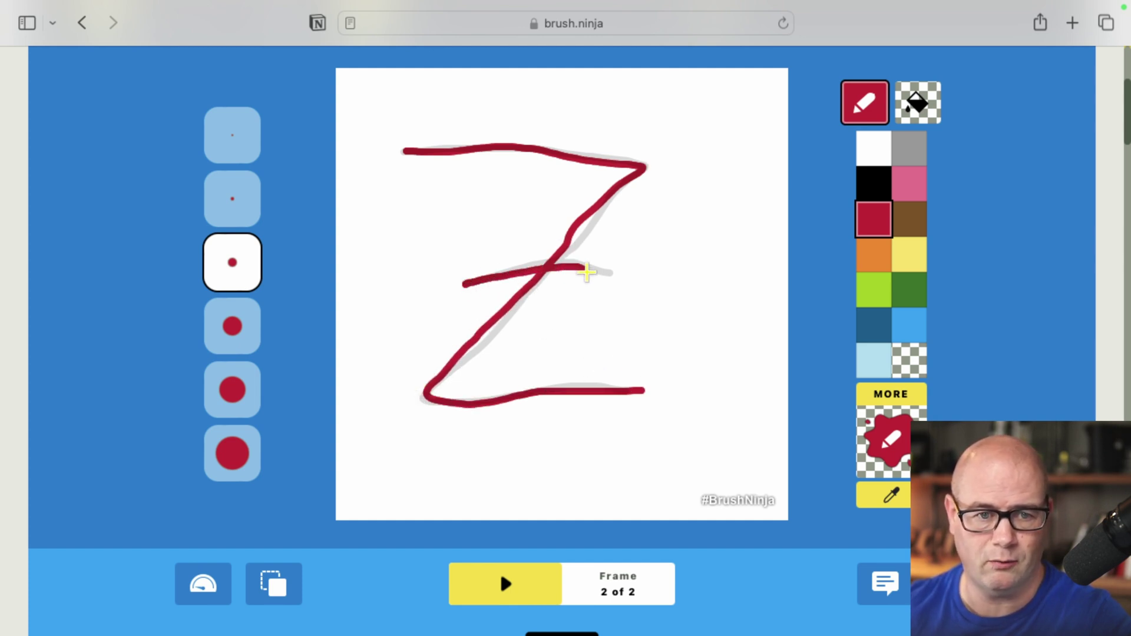
scroll(733, 336, "down", 5)
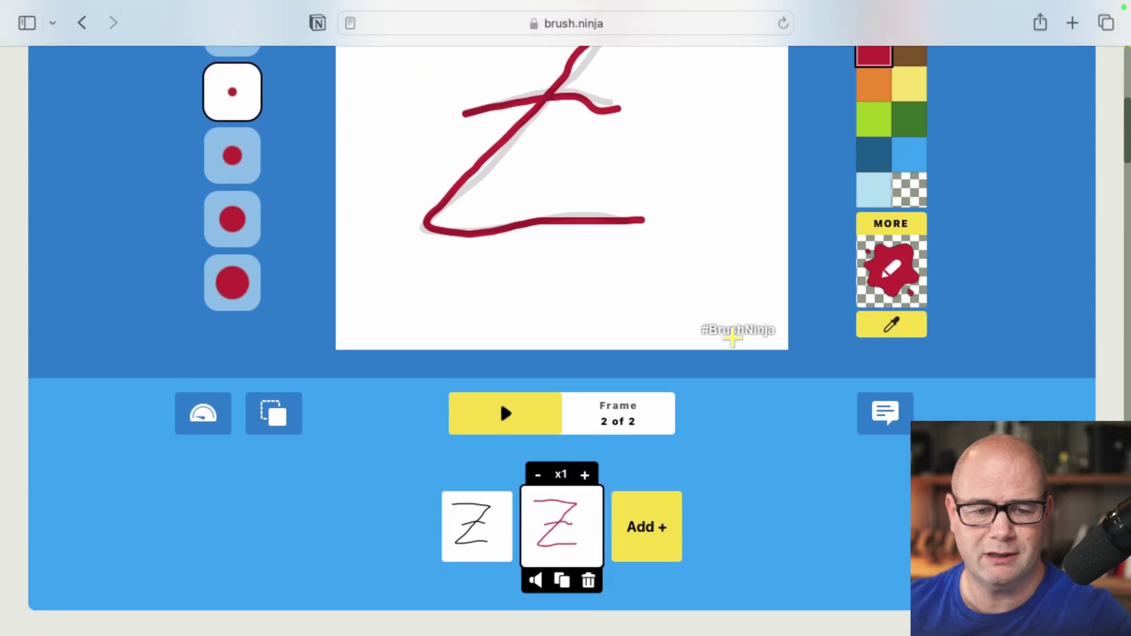
- Add frame 3 and trace a lime-green Z with crossbar
left_click(645, 555)
scroll(778, 242, "up", 3)
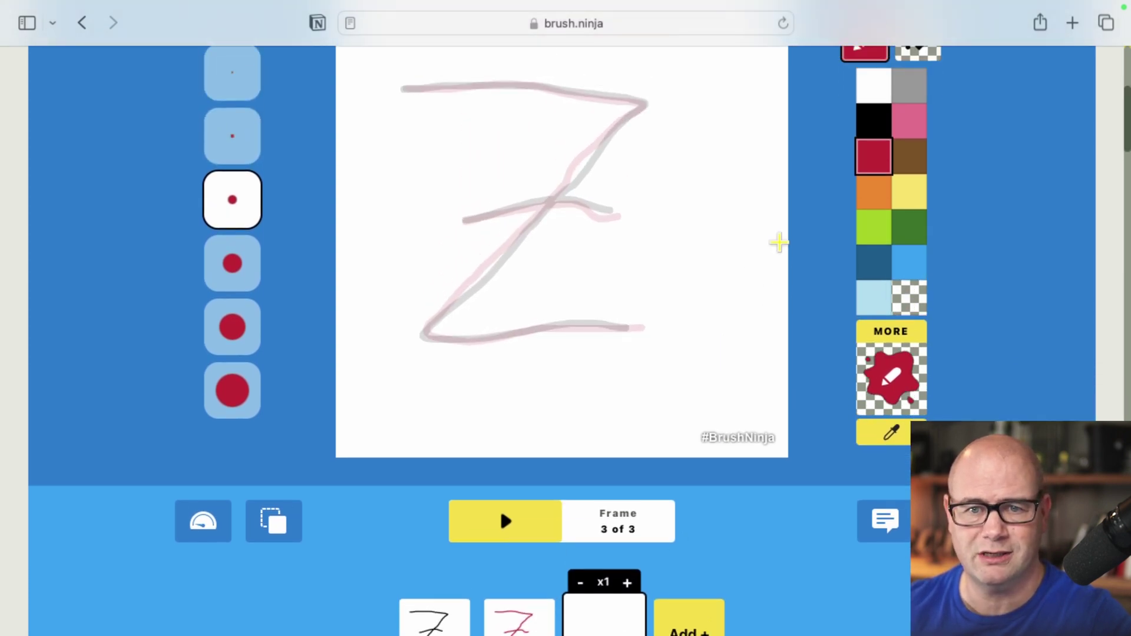
left_click(884, 187)
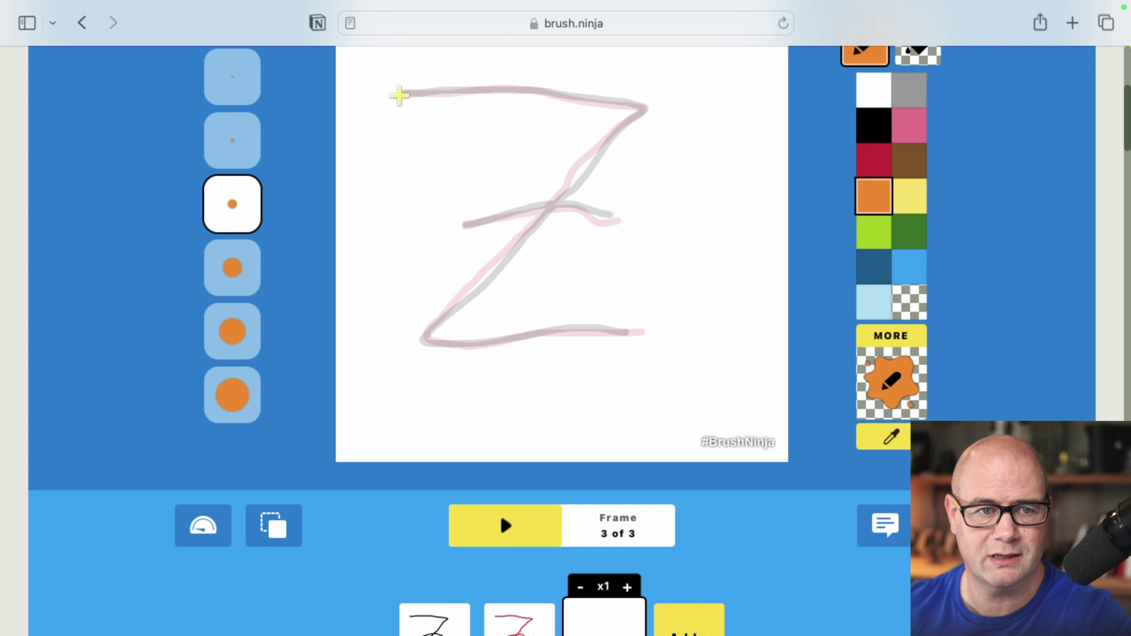
left_click(873, 233)
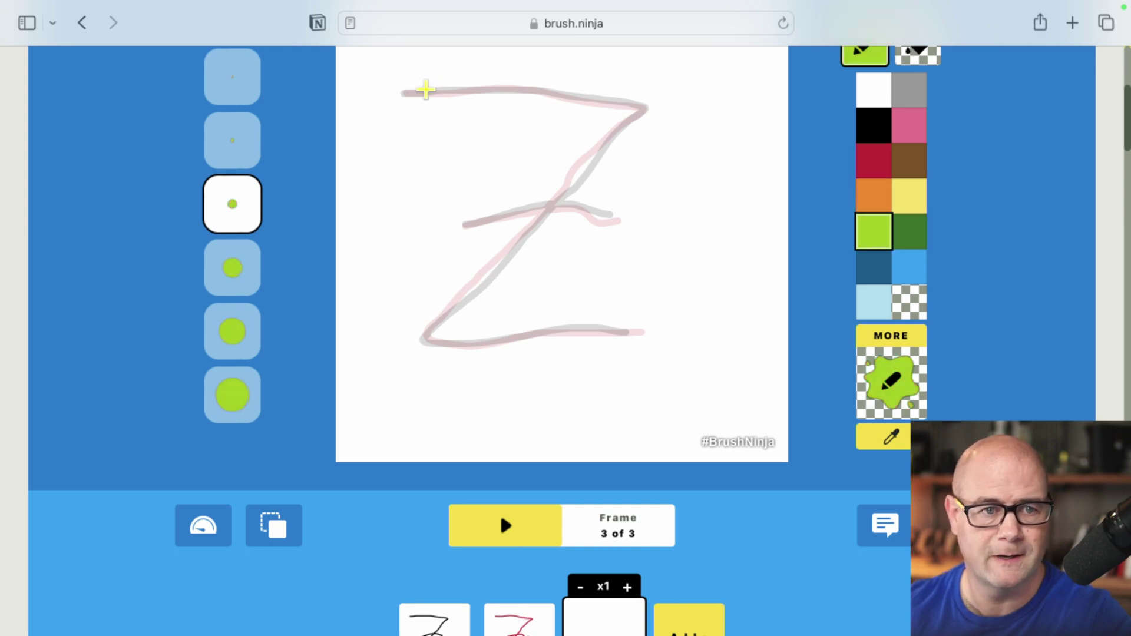
mouse_move(408, 93)
left_mouse_down()
mouse_move(686, 107)
mouse_move(560, 190)
mouse_move(476, 301)
mouse_move(421, 343)
mouse_move(427, 353)
mouse_move(612, 346)
mouse_move(712, 357)
left_mouse_up()
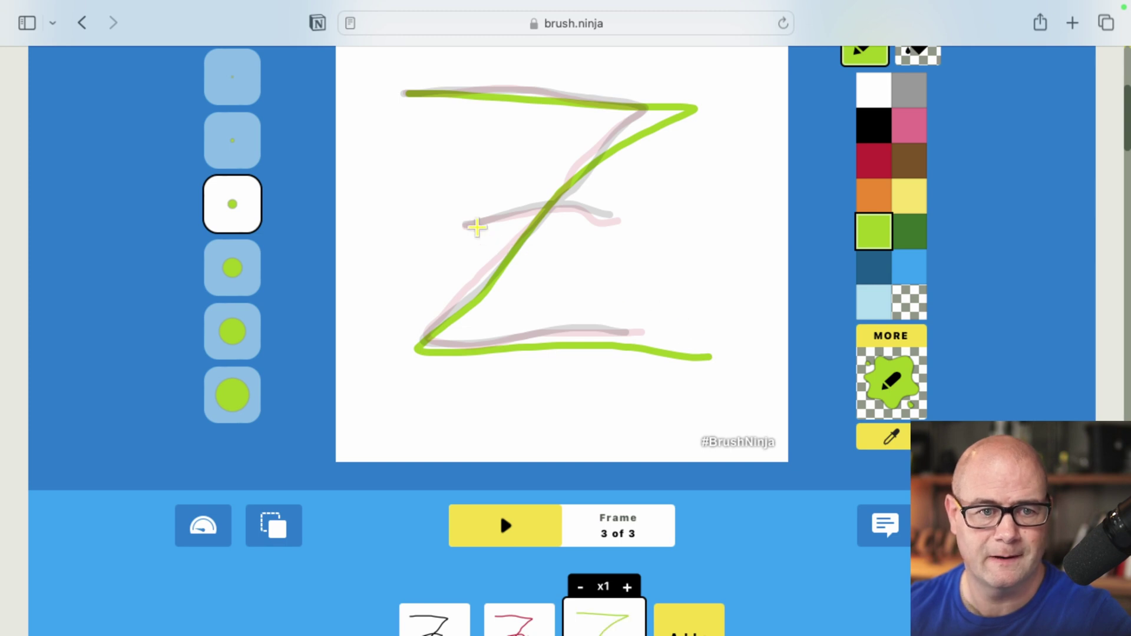
mouse_move(476, 227)
left_mouse_down()
mouse_move(538, 206)
mouse_move(610, 221)
left_mouse_up()
scroll(768, 263, "down", 5)
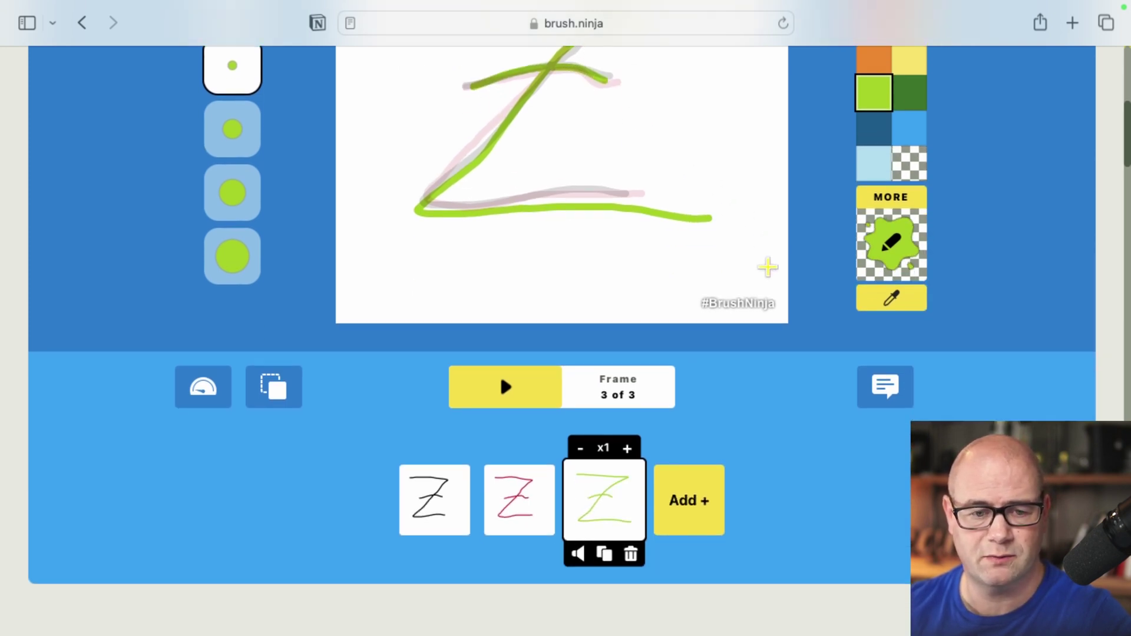
- Add frame 4 and trace a dark-blue Z with crossbar over the onion-skin guide
left_click(689, 488)
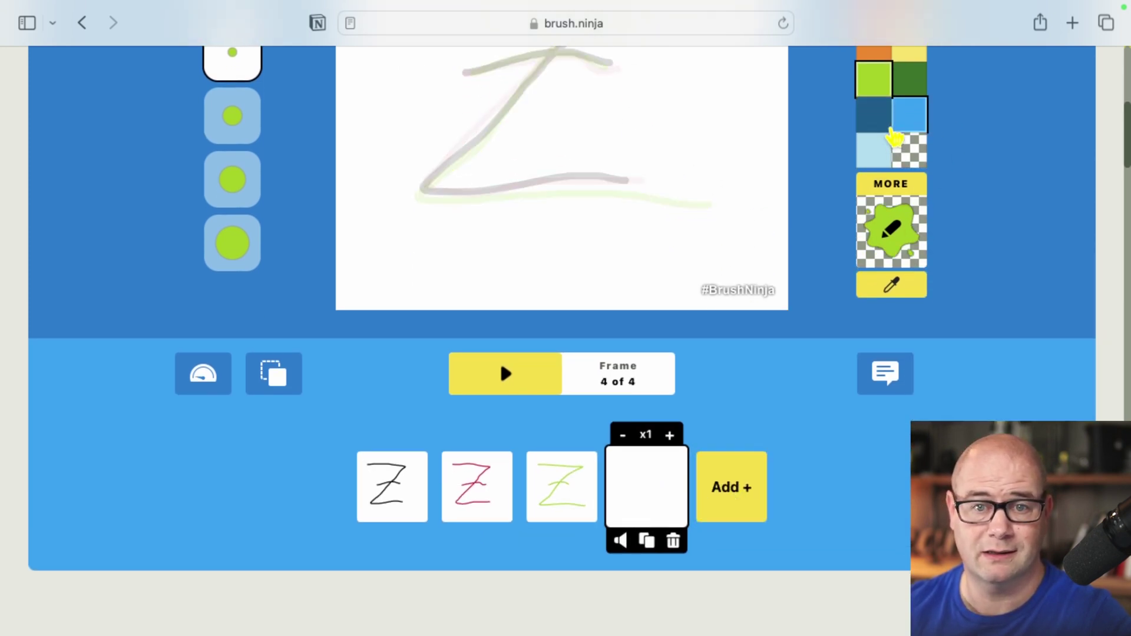
left_click(887, 123)
scroll(576, 108, "up", 5)
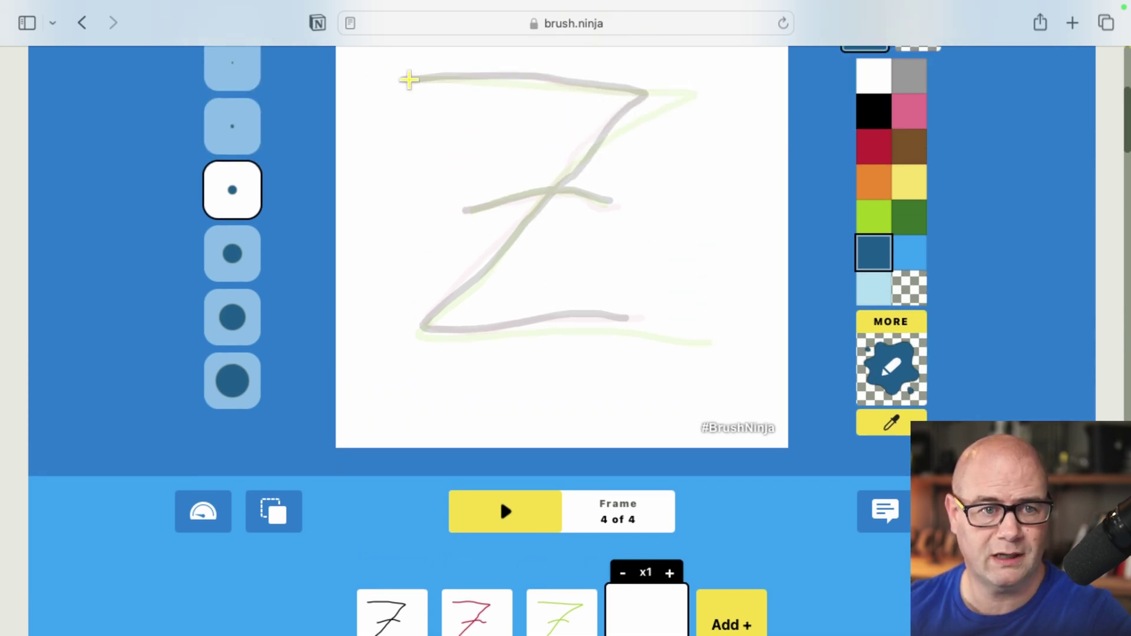
mouse_move(409, 79)
left_mouse_down()
mouse_move(630, 75)
mouse_move(658, 98)
mouse_move(458, 276)
mouse_move(413, 333)
mouse_move(616, 343)
left_mouse_up()
left_click_drag(472, 204, 655, 194)
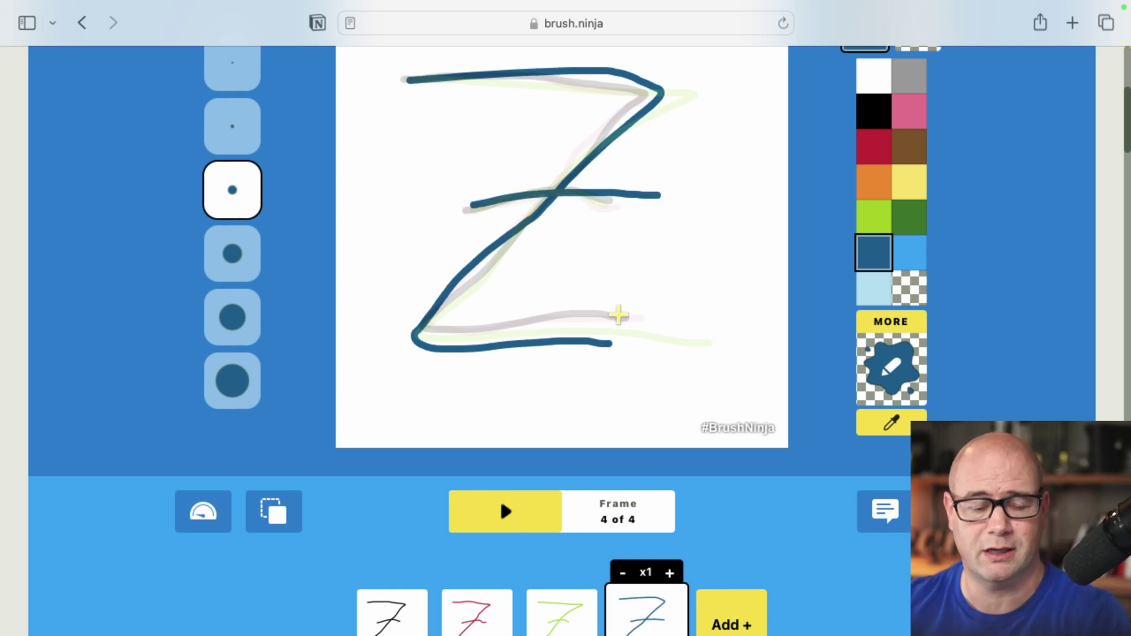
scroll(617, 316, "up", 2)
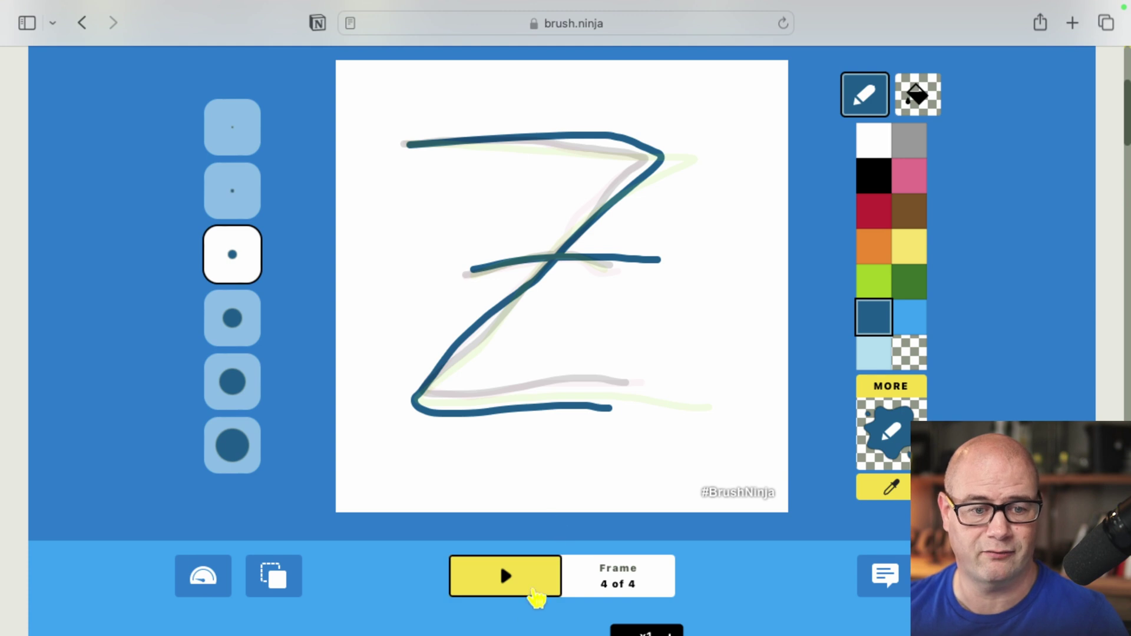
left_click(533, 591)
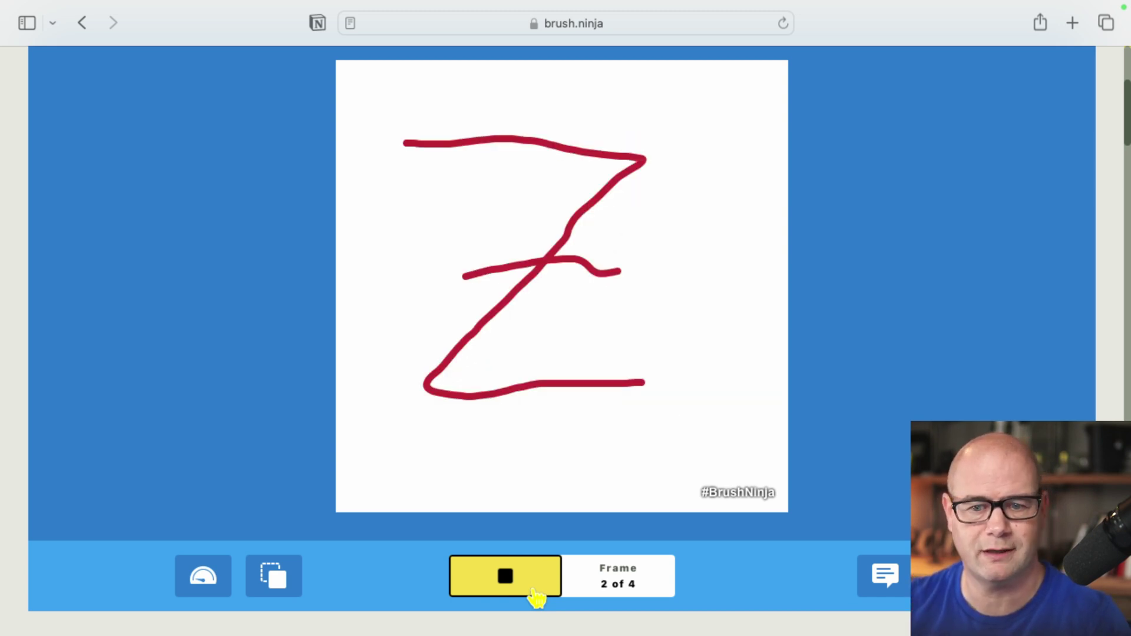
left_click(534, 591)
scroll(500, 482, "up", 3)
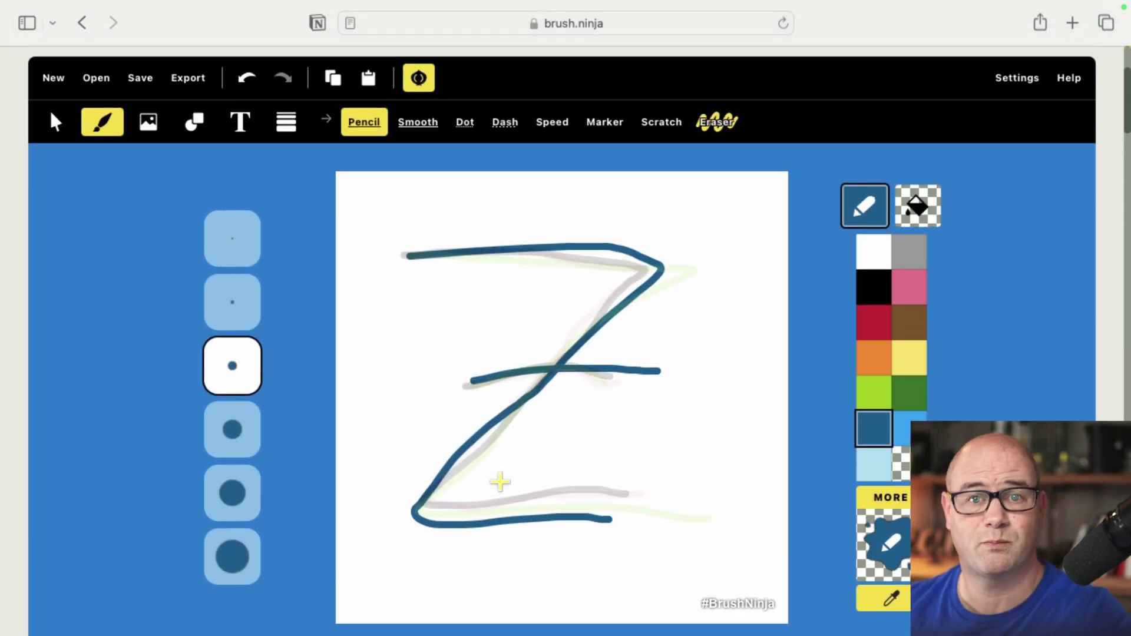
scroll(500, 482, "down", 3)
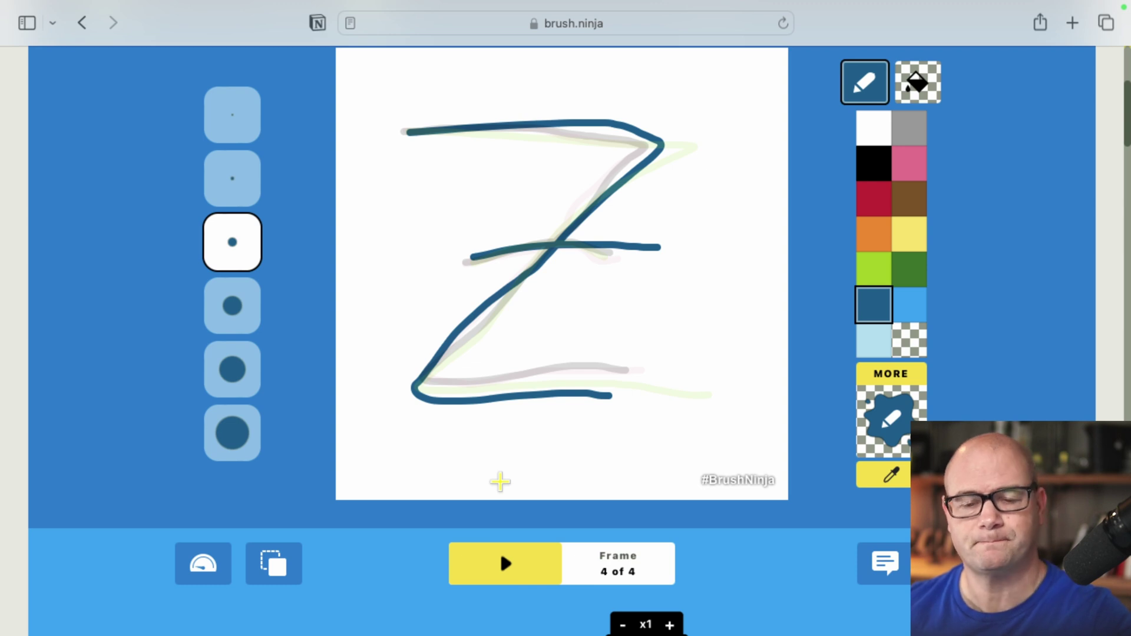
- Delete the dark-blue, red and black frames, then show the remaining lime-green Z frame
scroll(499, 482, "up", 1)
scroll(499, 482, "down", 5)
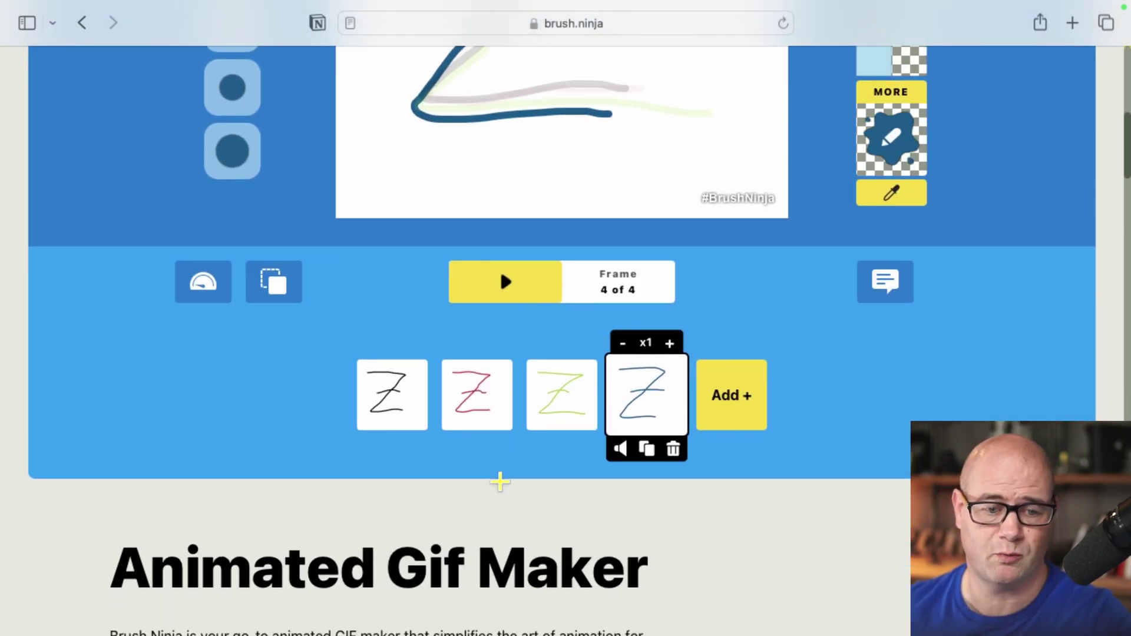
scroll(500, 482, "down", 1)
mouse_move(584, 374)
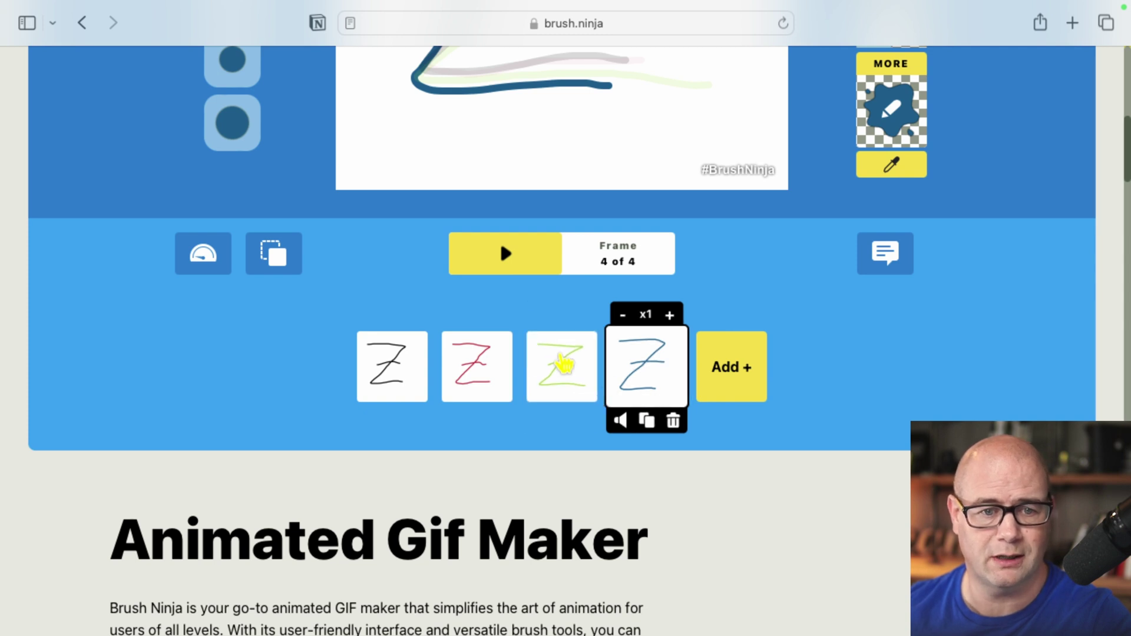
left_click(673, 420)
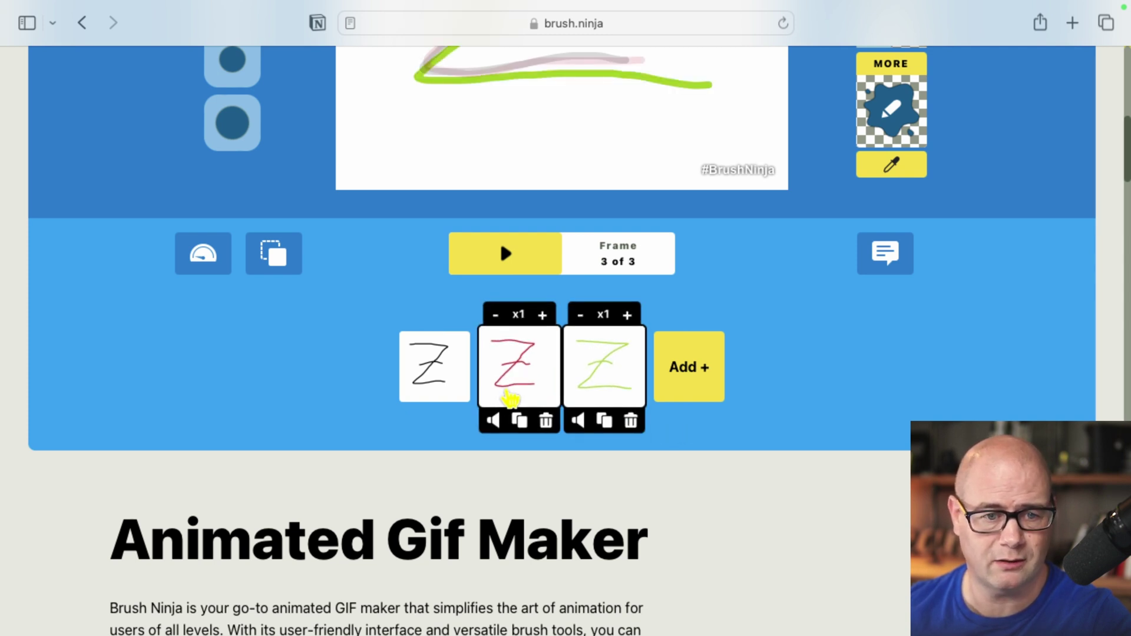
left_click(510, 399)
left_click(545, 421)
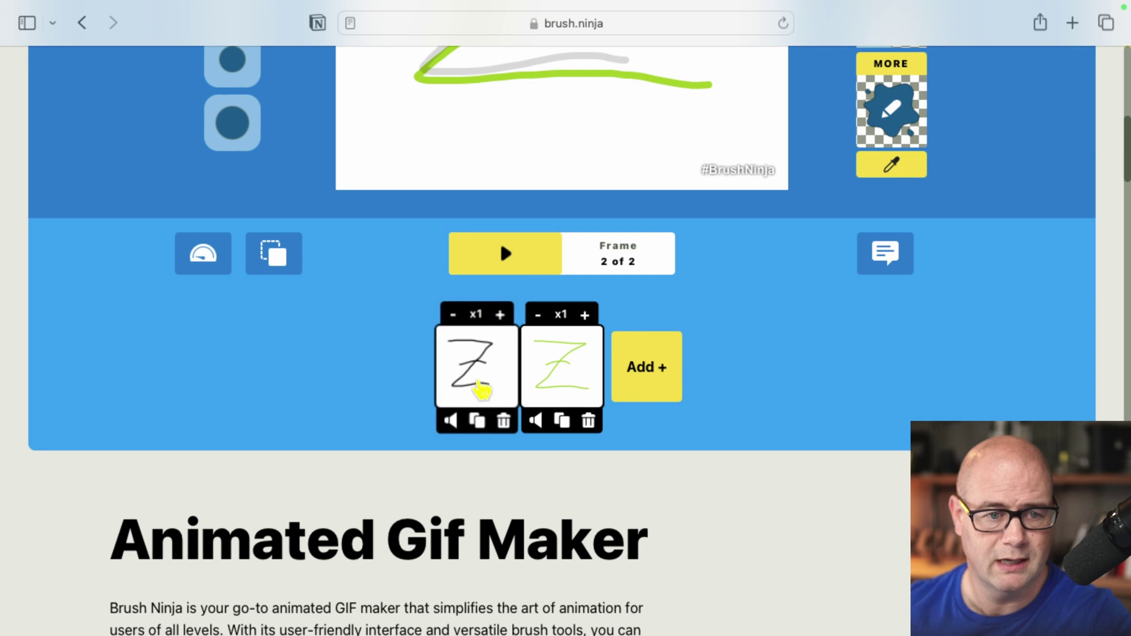
left_click(482, 389)
left_click(504, 420)
scroll(538, 303, "up", 5)
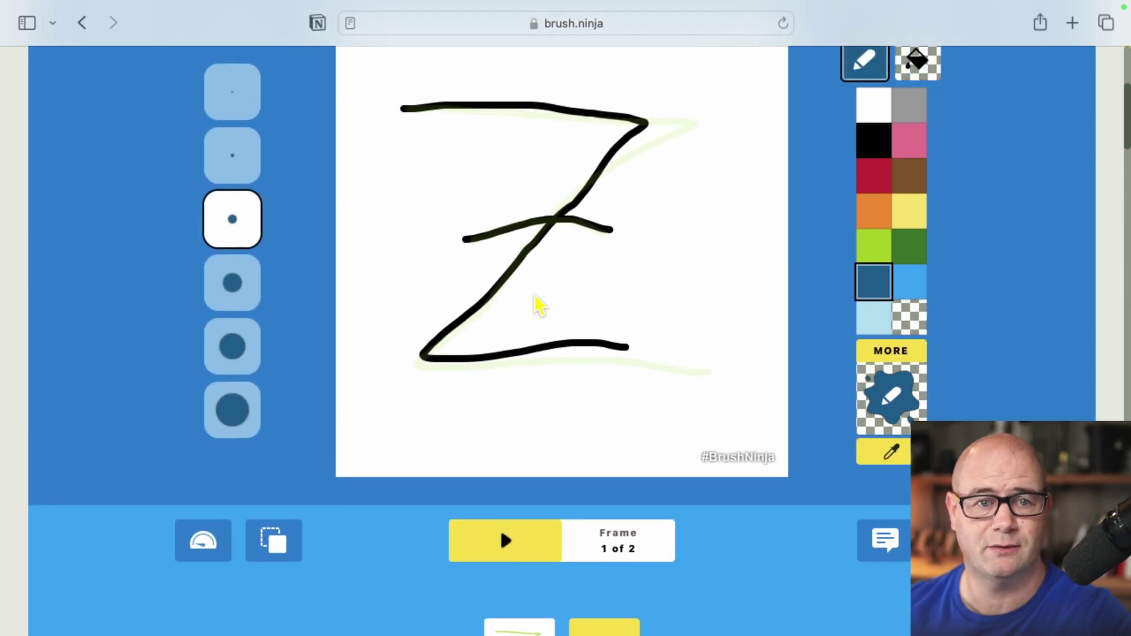
scroll(534, 295, "down", 5)
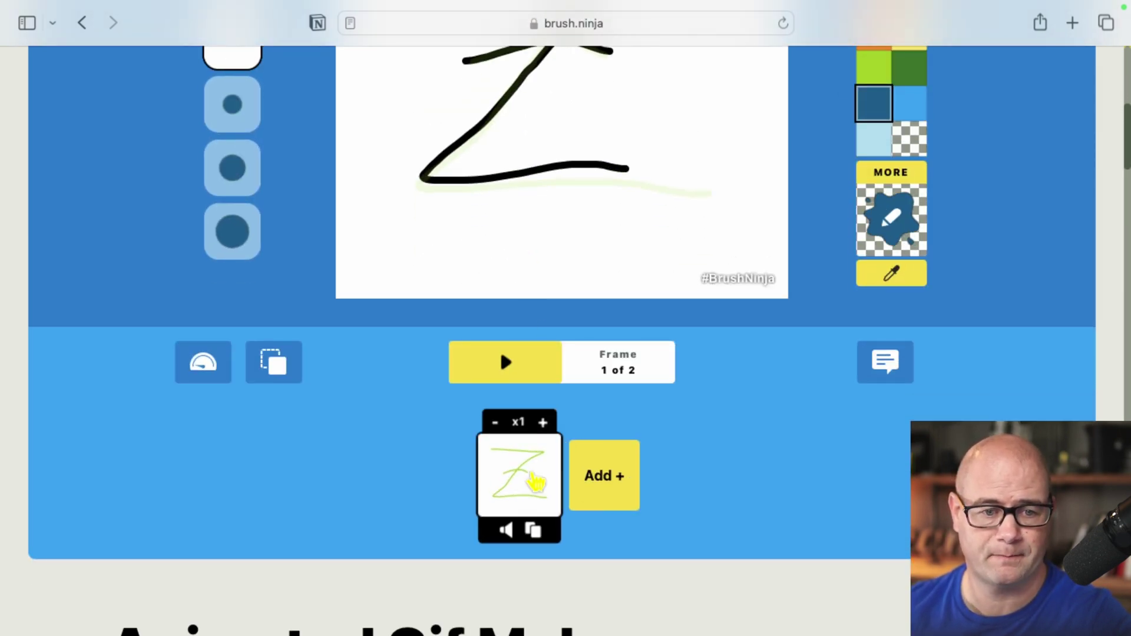
left_click(536, 481)
scroll(576, 295, "up", 5)
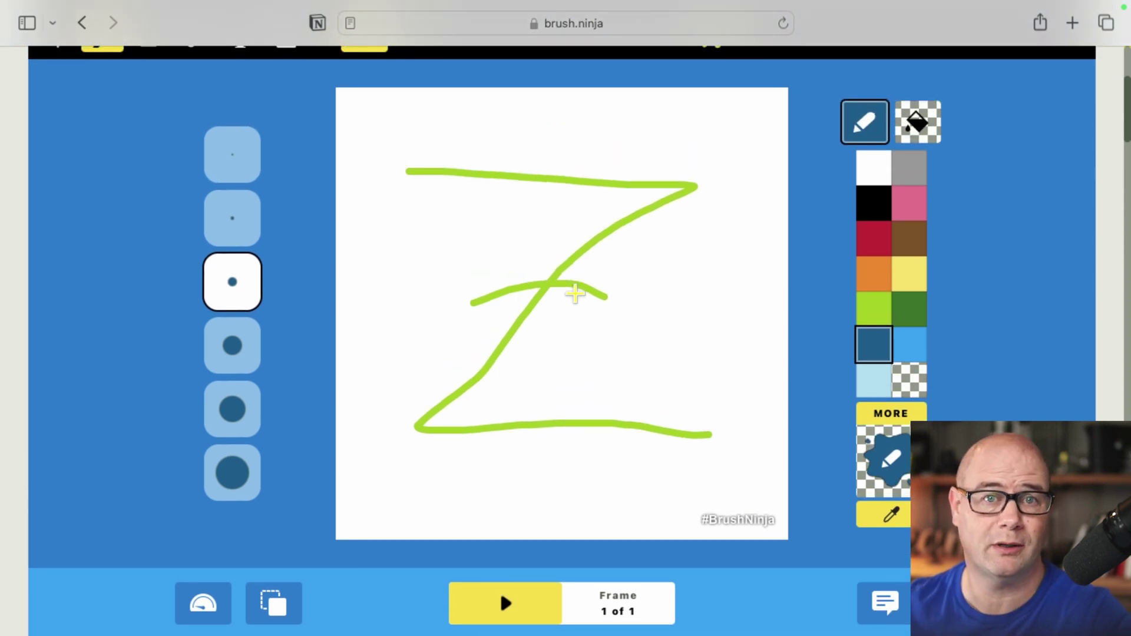
- Duplicate the lime-green Z frame and erase the right part of frame 1's bottom stroke with the largest eraser
scroll(576, 293, "down", 5)
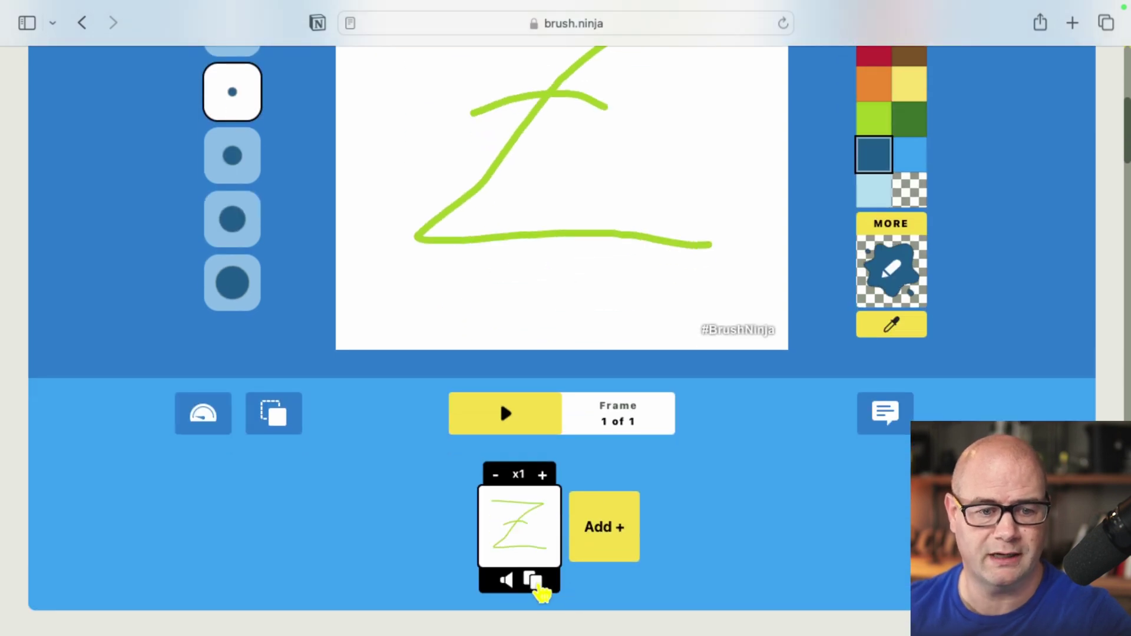
left_click(536, 582)
left_click(500, 522)
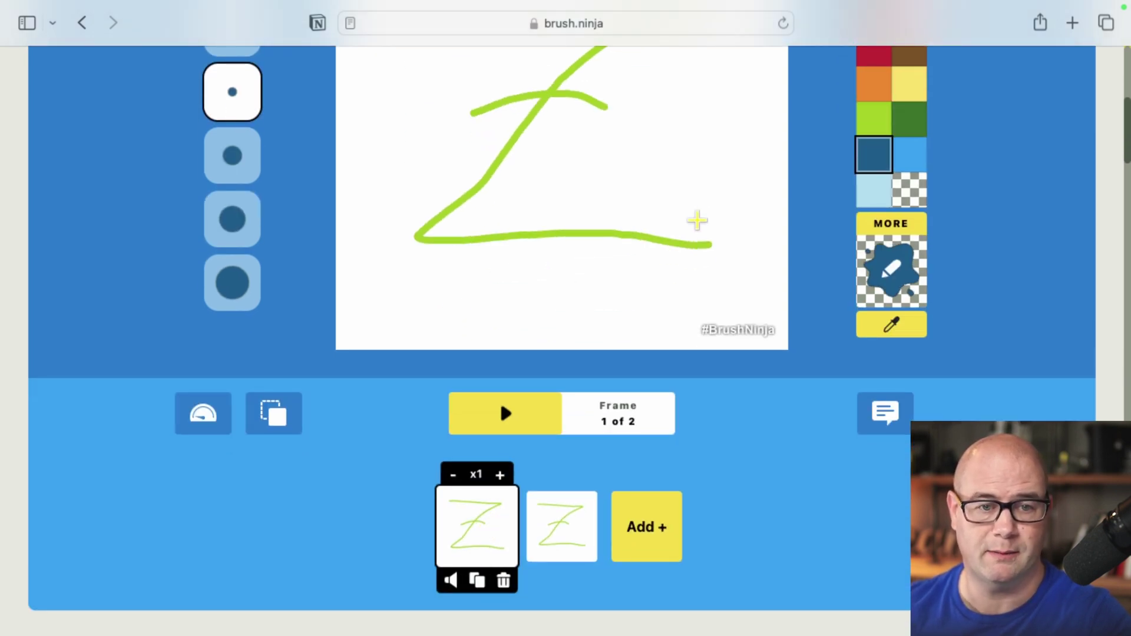
scroll(421, 236, "up", 5)
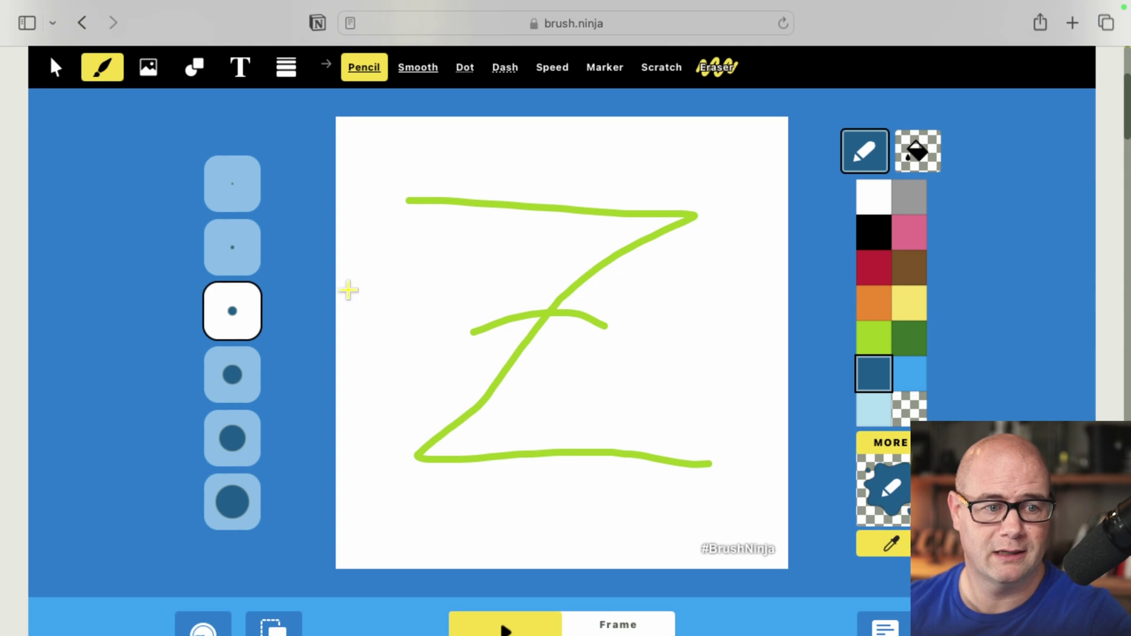
left_click(233, 504)
scroll(233, 507, "up", 3)
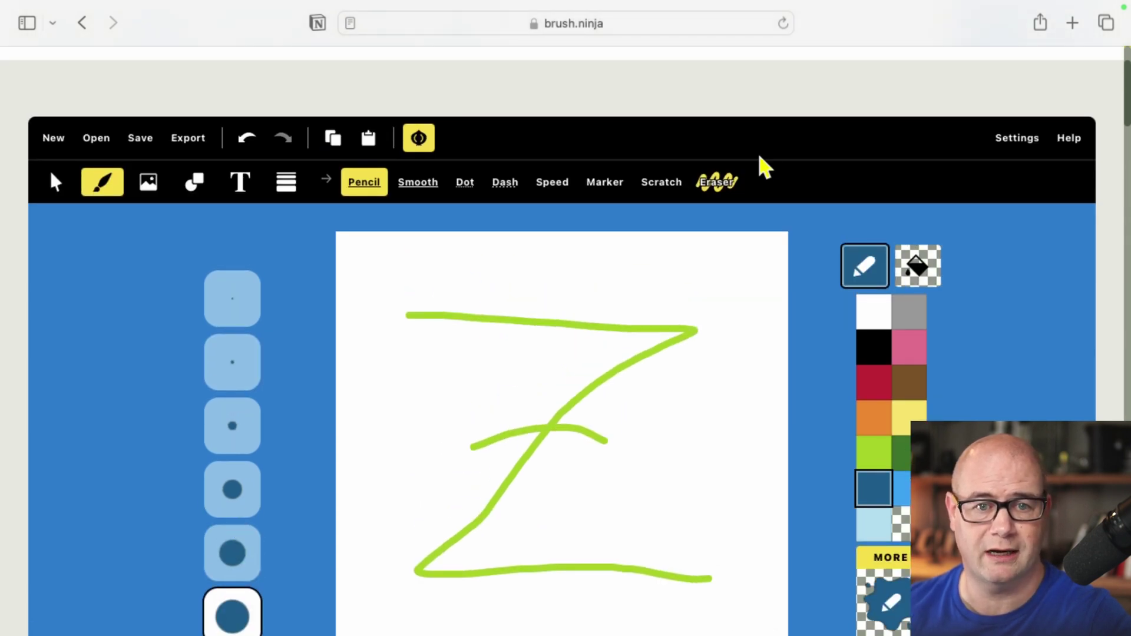
left_click(729, 186)
scroll(686, 321, "down", 4)
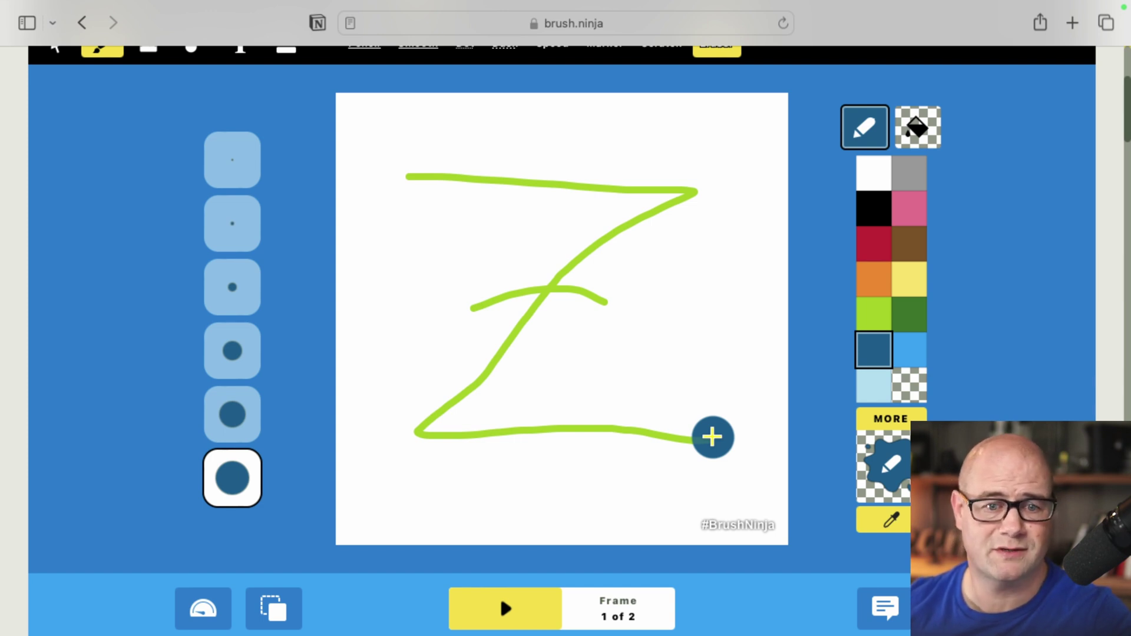
left_click_drag(713, 437, 568, 430)
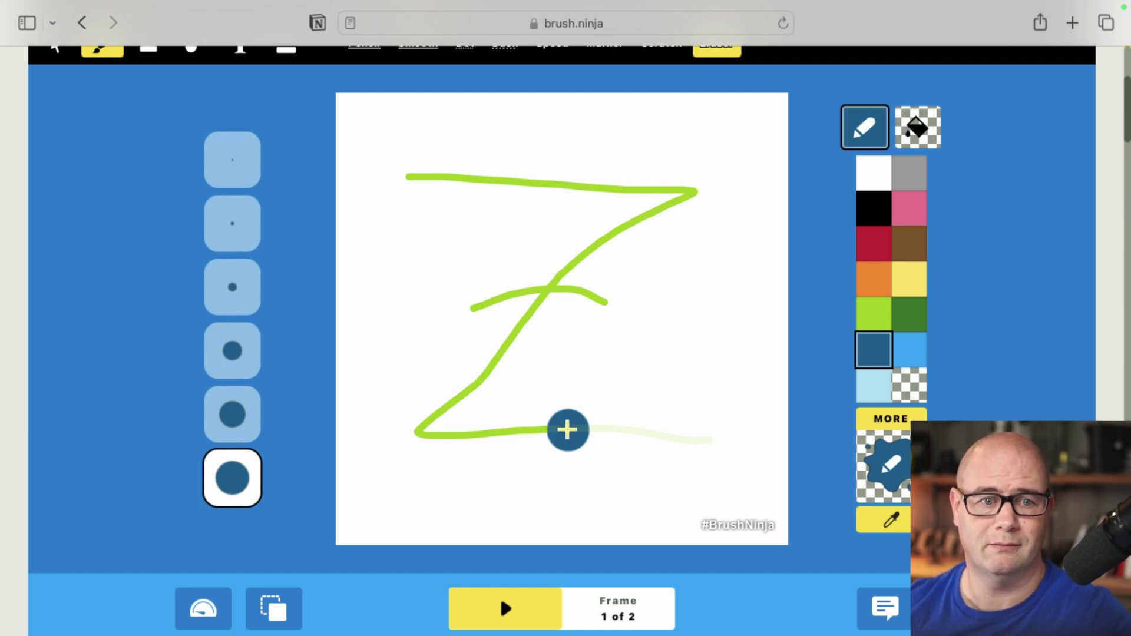
- Copy frame 1 again, then erase the rest of its bottom stroke
scroll(567, 430, "down", 5)
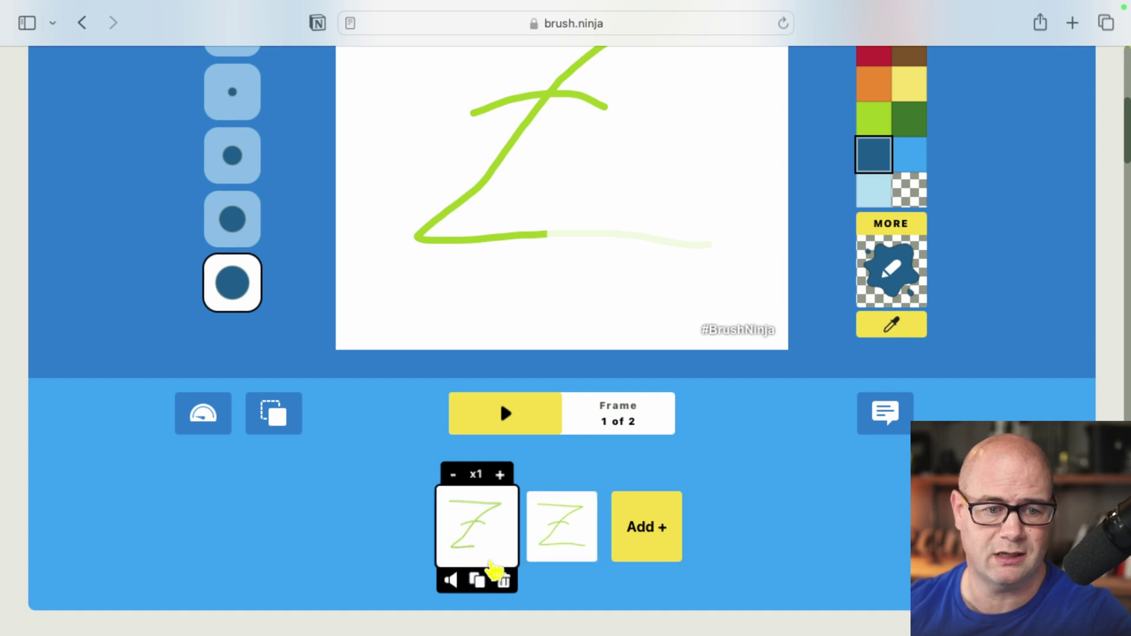
left_click(478, 583)
left_click(430, 519)
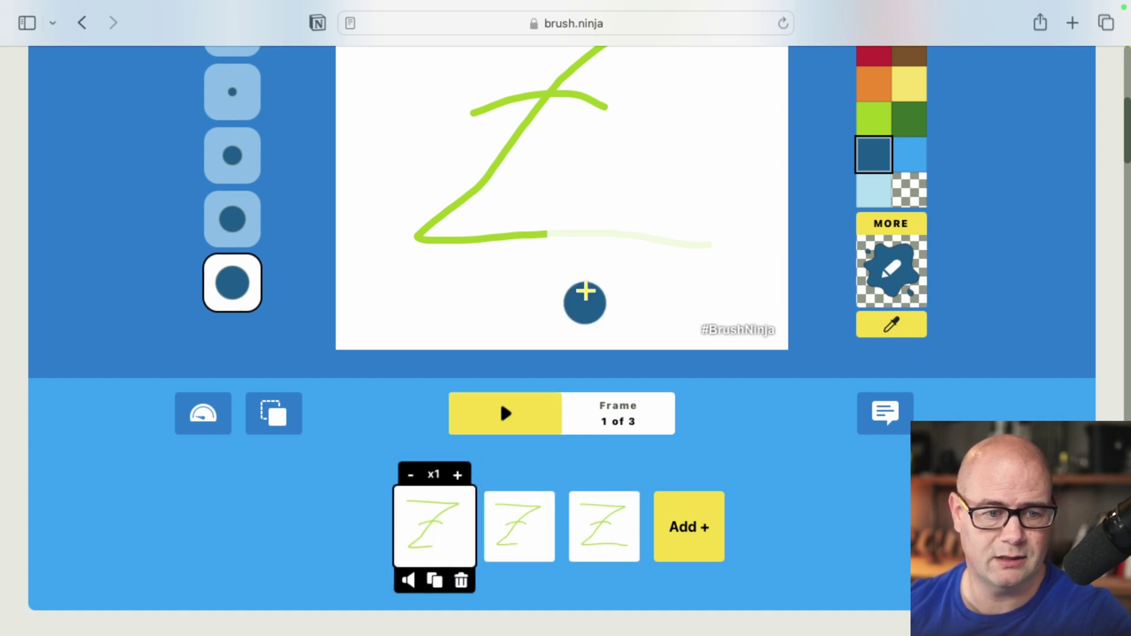
mouse_move(569, 247)
left_mouse_down()
mouse_move(560, 233)
mouse_move(408, 234)
mouse_move(435, 222)
left_mouse_up()
- Add two new first frames, erasing the lower diagonal, then more diagonal and the whole crossbar
left_click(434, 581)
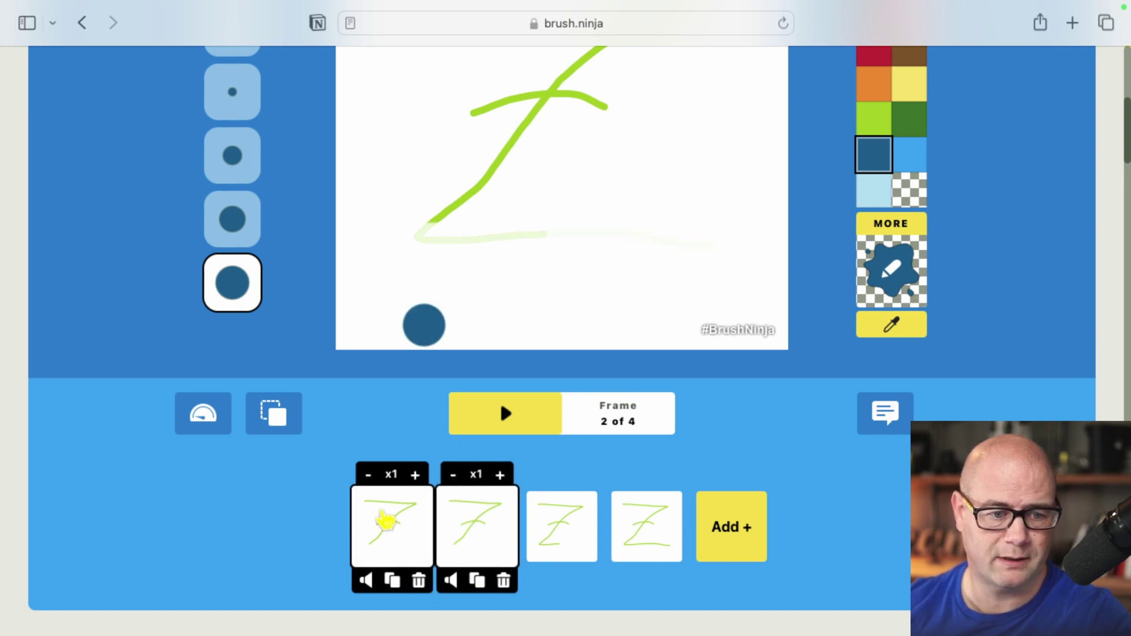
left_click(384, 522)
left_click_drag(427, 248, 515, 150)
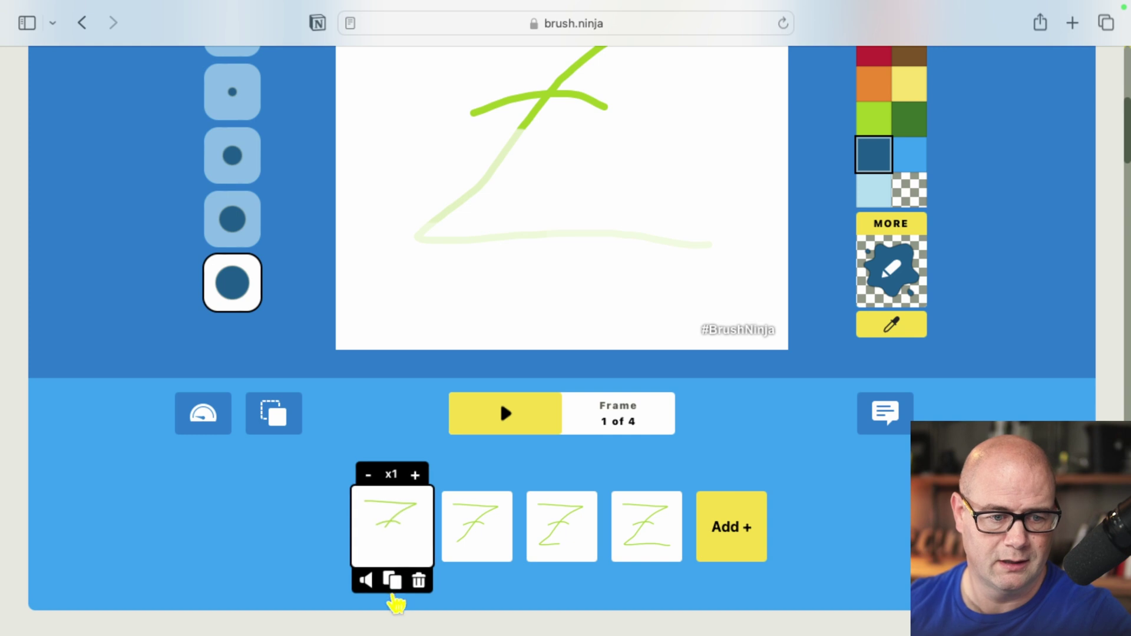
left_click(392, 582)
left_click(347, 533)
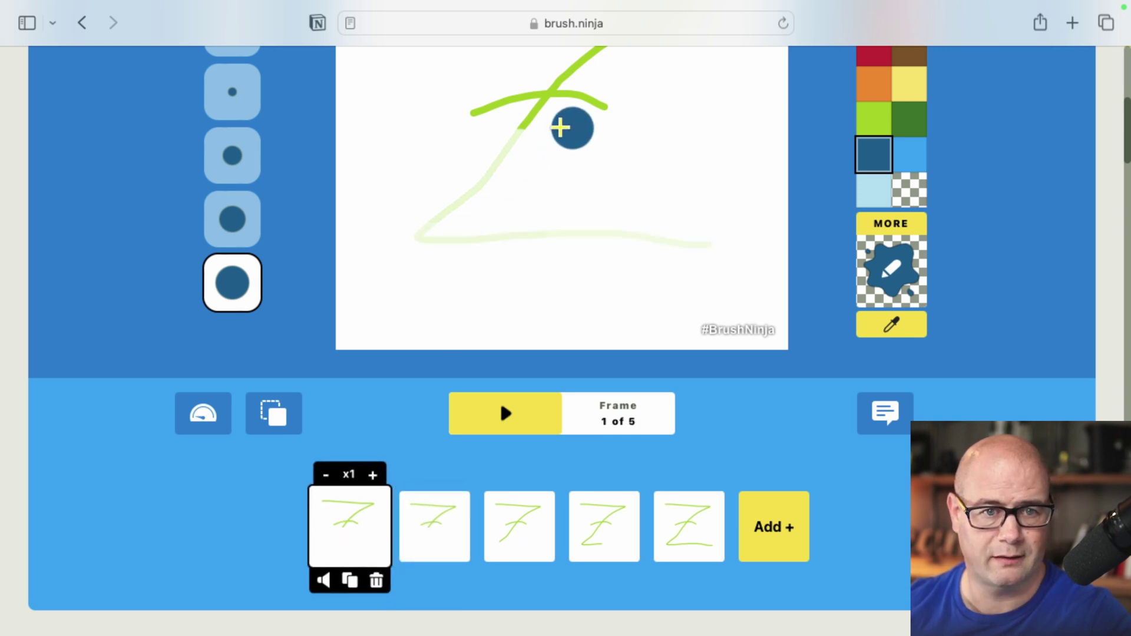
mouse_move(525, 137)
left_mouse_down()
mouse_move(555, 105)
mouse_move(623, 122)
left_mouse_up()
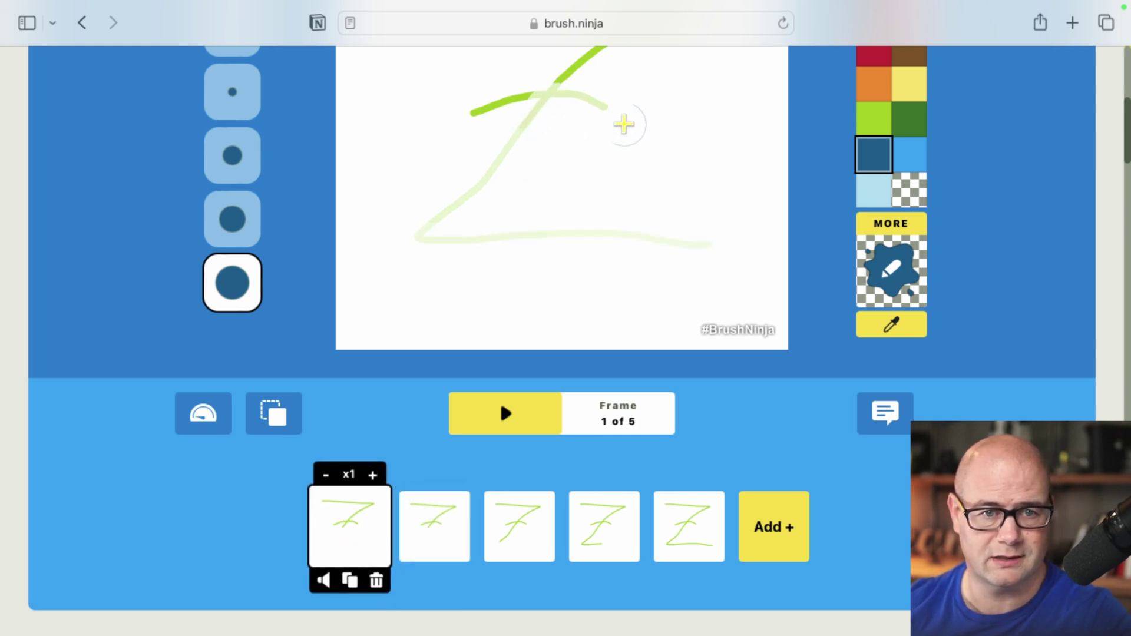
mouse_move(522, 114)
left_mouse_down()
mouse_move(525, 104)
mouse_move(472, 106)
left_mouse_up()
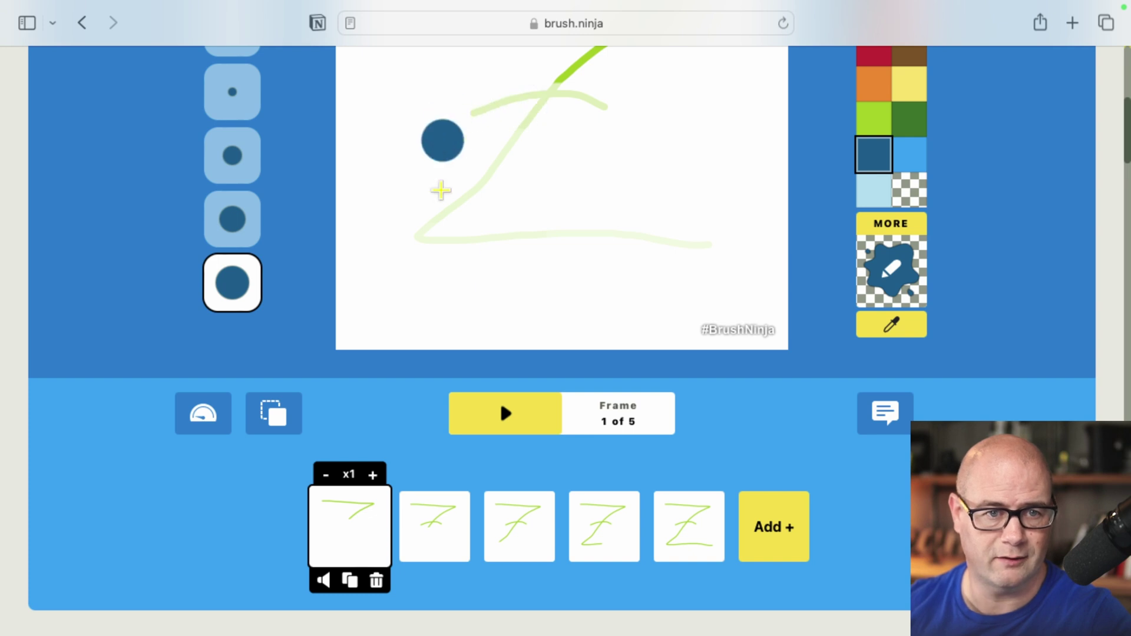
- Add another first frame with the remaining diagonal stroke erased
left_click(349, 582)
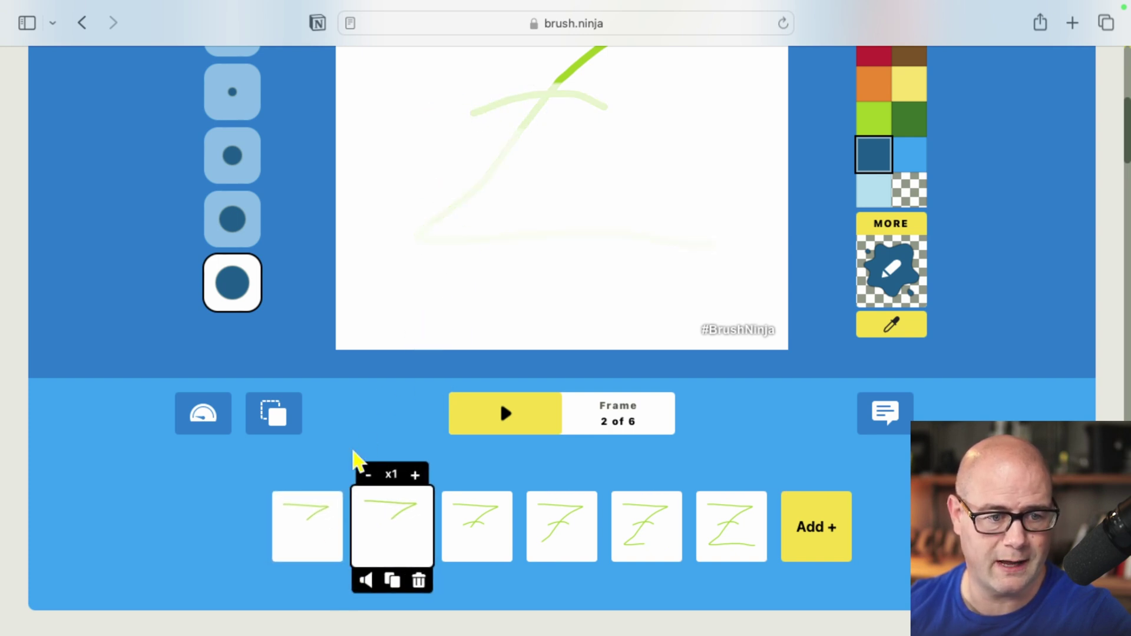
left_click(322, 514)
scroll(507, 377, "up", 5)
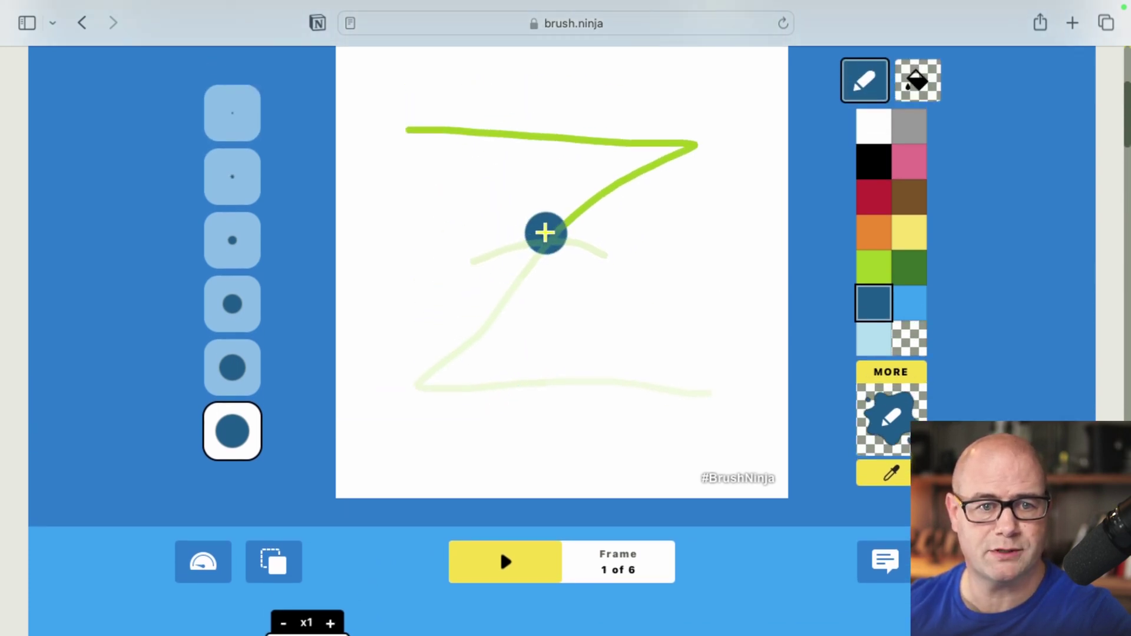
left_click_drag(553, 231, 728, 144)
left_click(561, 295)
scroll(412, 543, "down", 3)
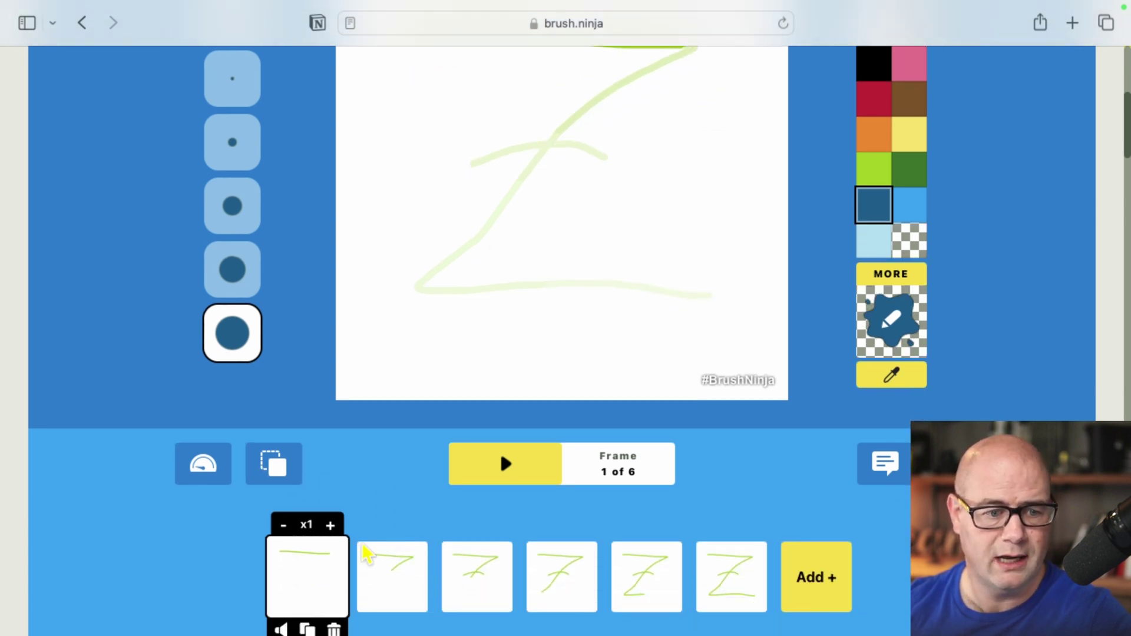
scroll(323, 616, "down", 2)
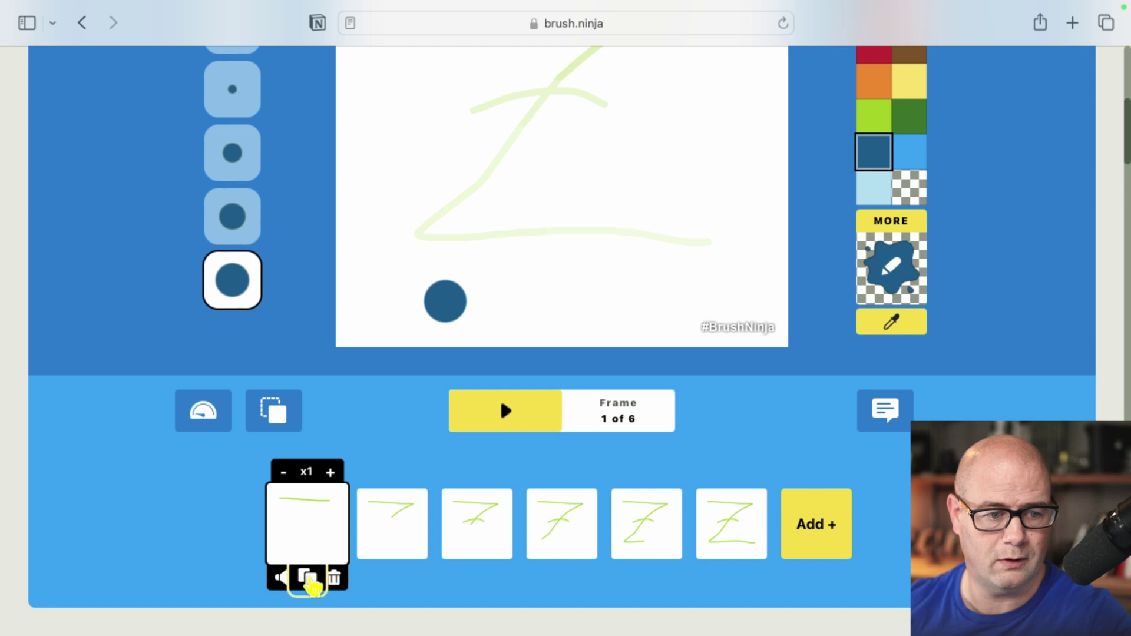
- Add a further first frame trimmed to part of the top line, then duplicate it once more
left_click(307, 578)
left_click(275, 543)
scroll(619, 222, "up", 7)
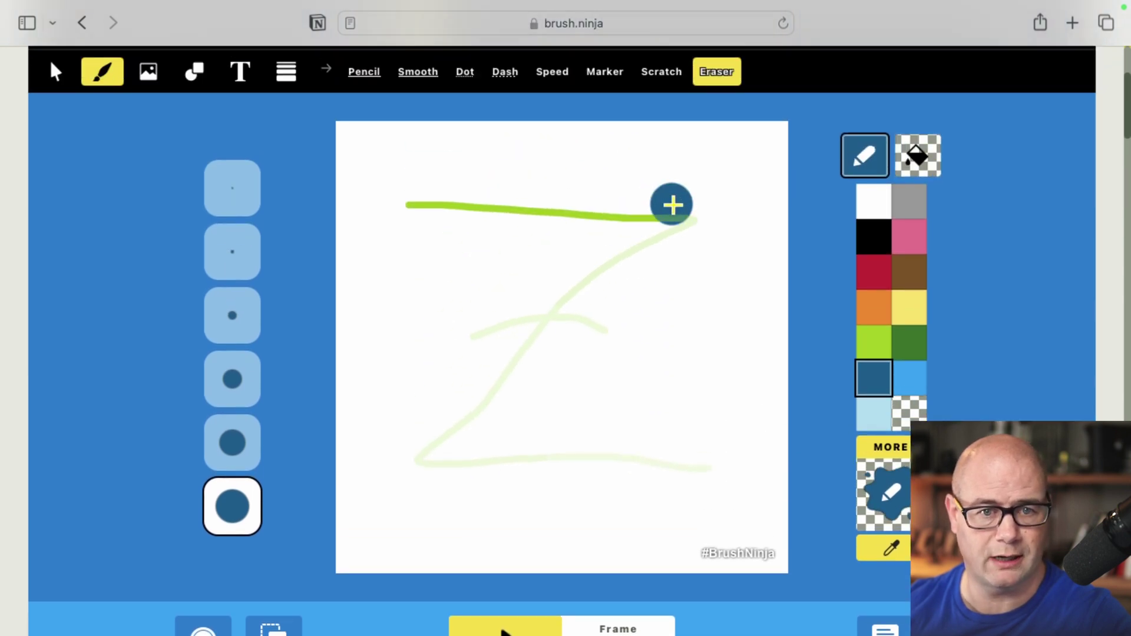
left_click_drag(691, 217, 530, 207)
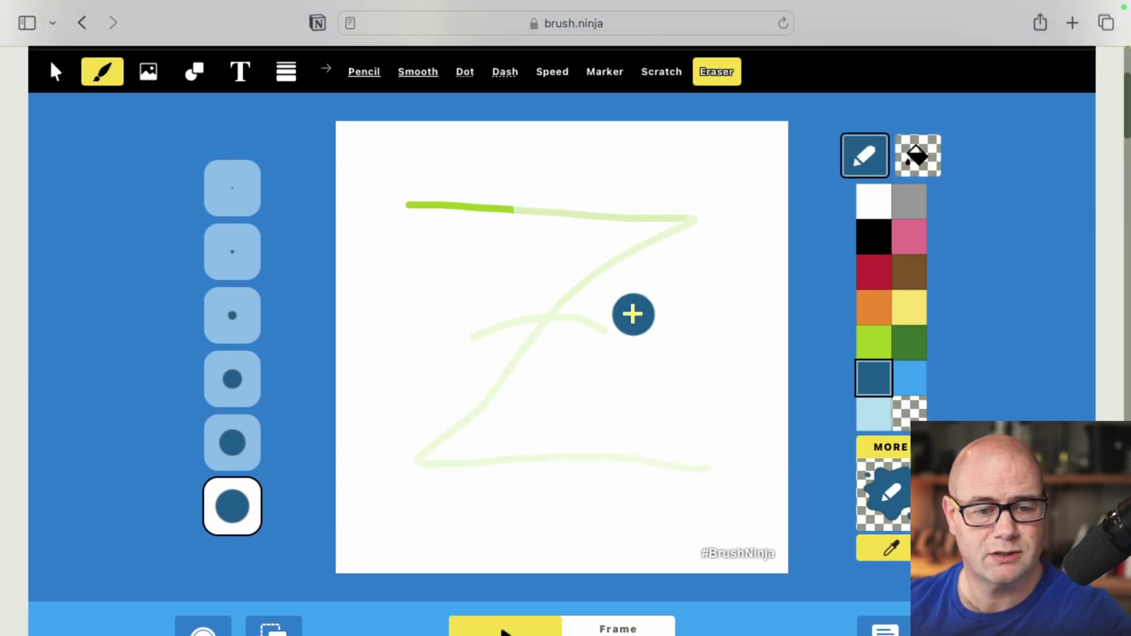
scroll(633, 314, "down", 2)
scroll(633, 314, "down", 5)
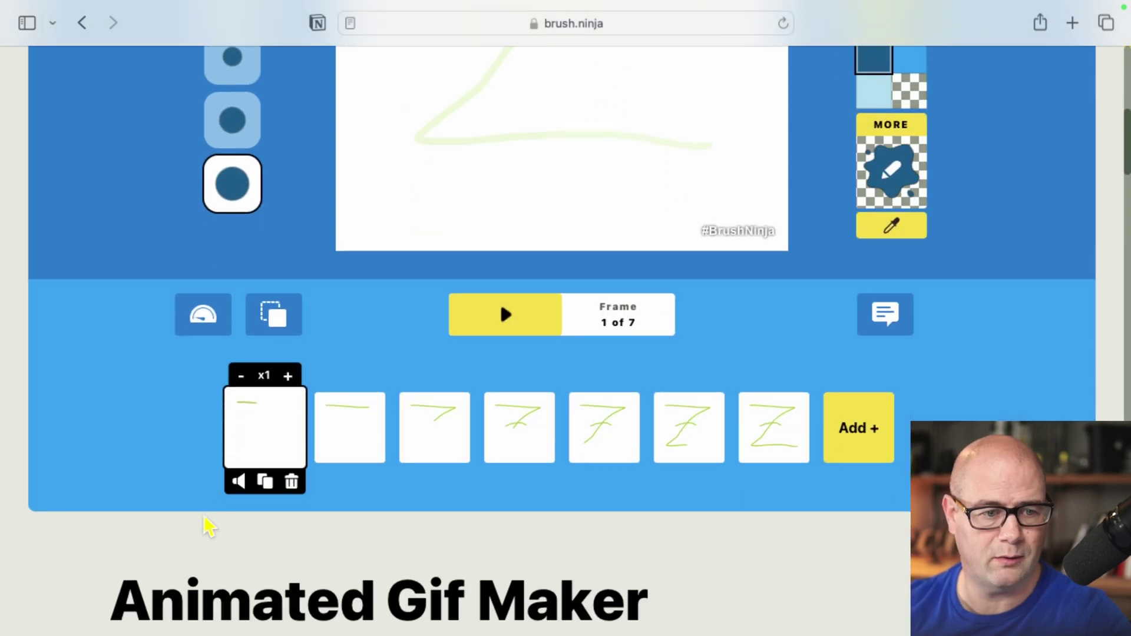
left_click(265, 484)
left_click(222, 454)
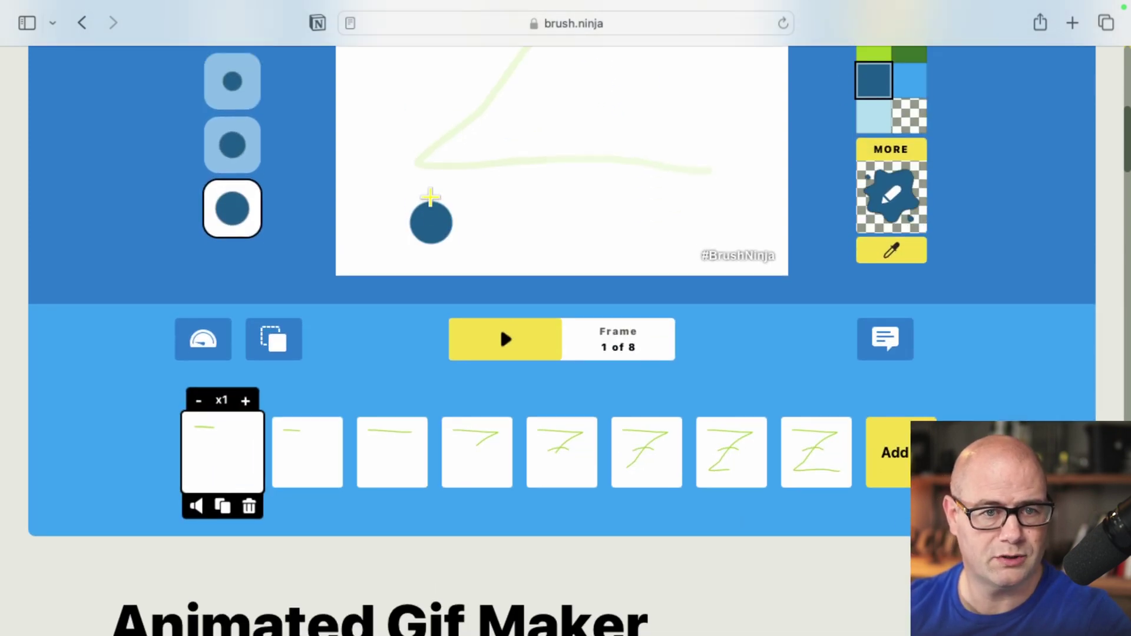
scroll(432, 219, "up", 5)
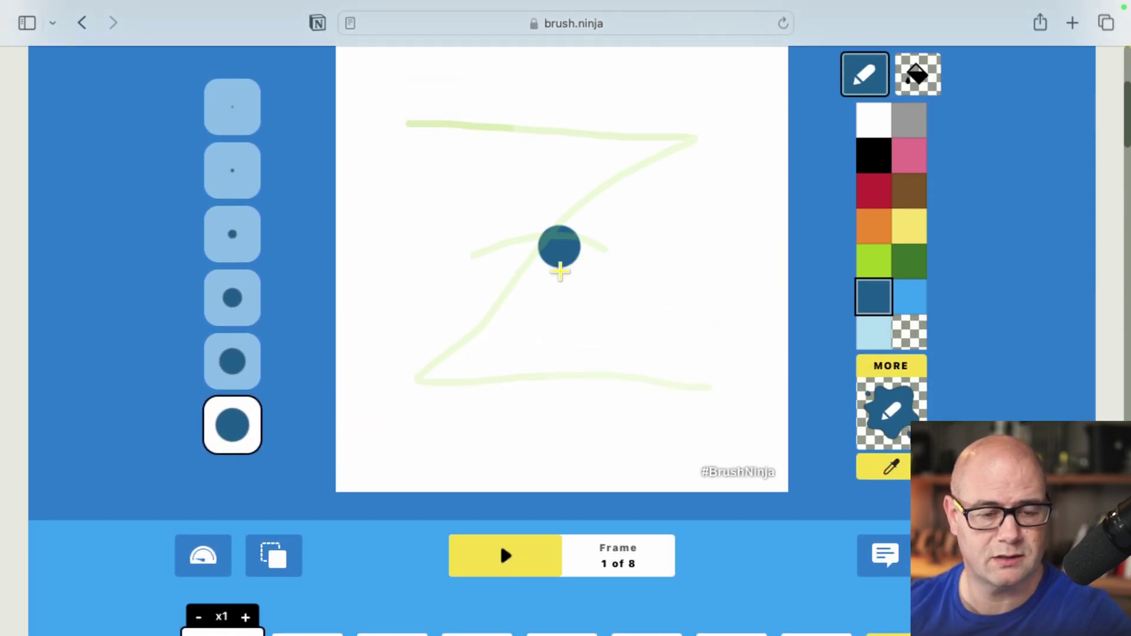
- Preview the eight-frame animation of the Z building up
left_click(534, 545)
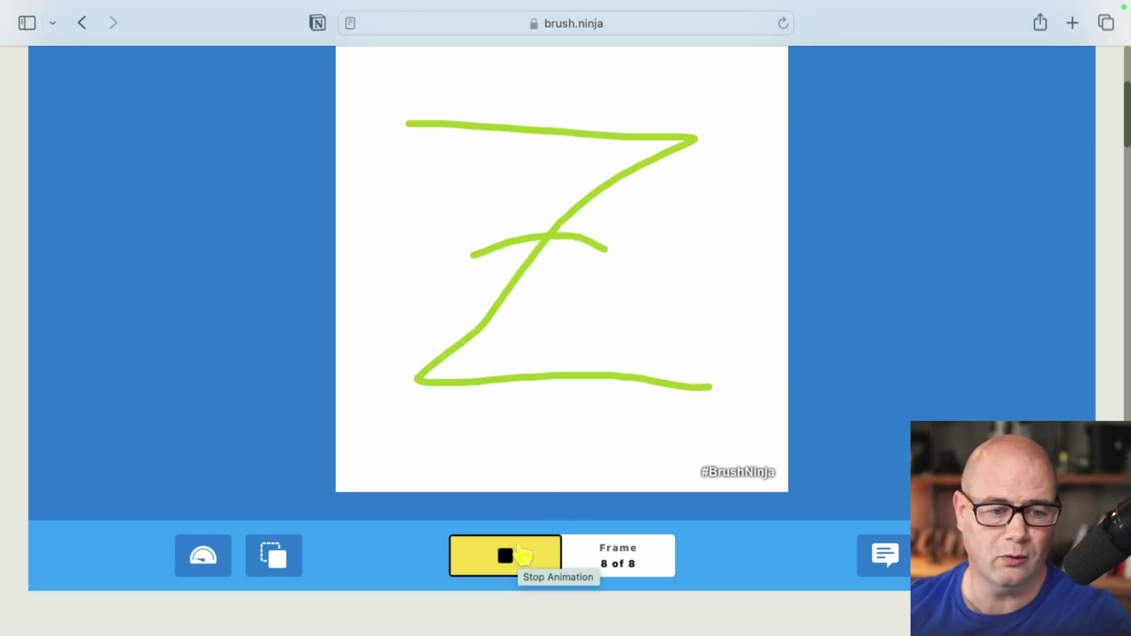
left_click(523, 554)
scroll(523, 554, "down", 3)
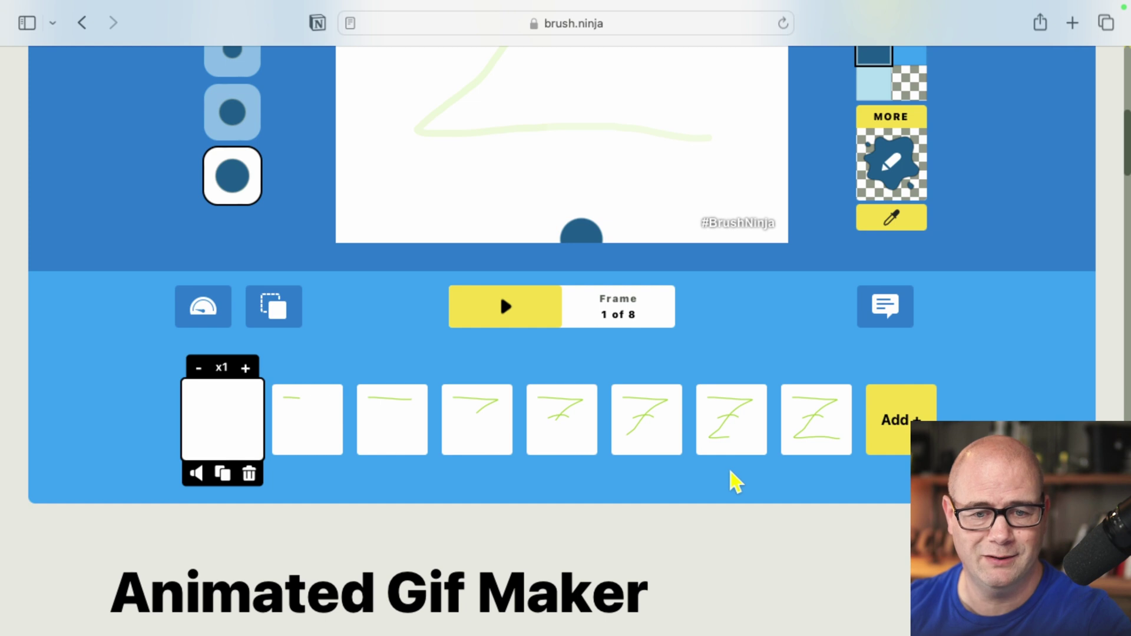
- Duplicate frames 7 and 6 after the full Z and preview the ten-frame animation
left_click(729, 436)
left_click(731, 474)
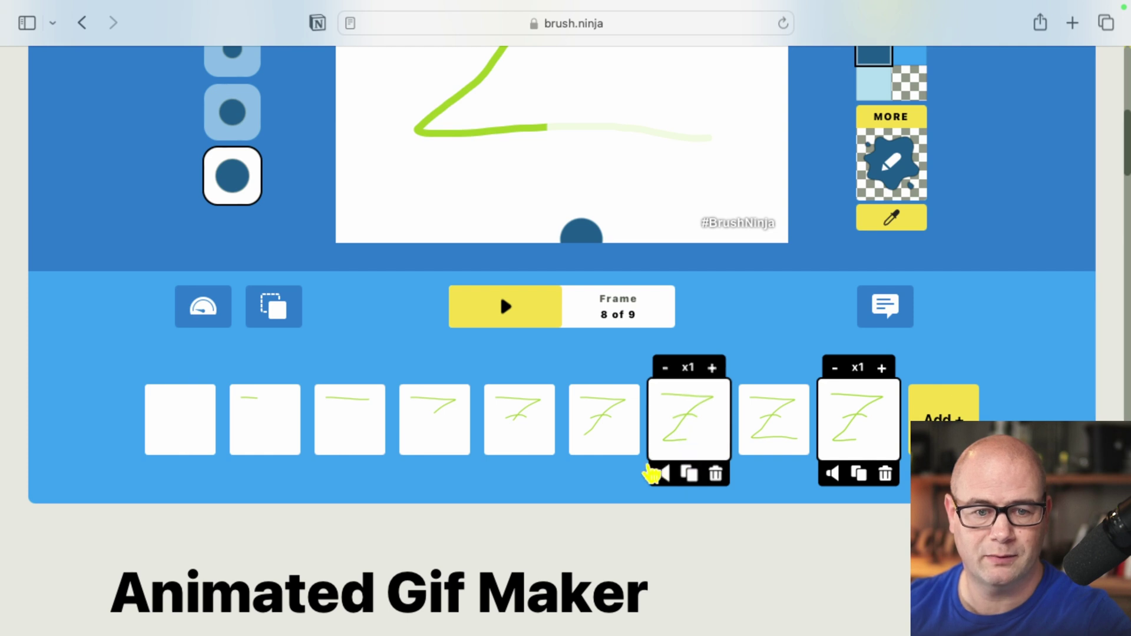
left_click(604, 475)
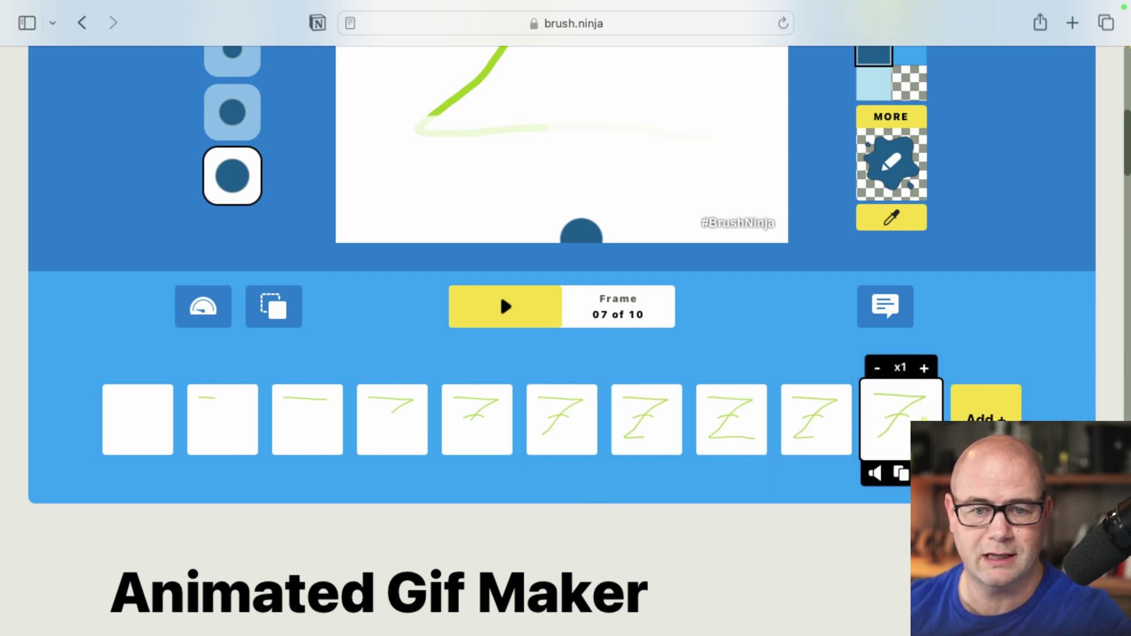
left_click(504, 318)
scroll(504, 318, "up", 4)
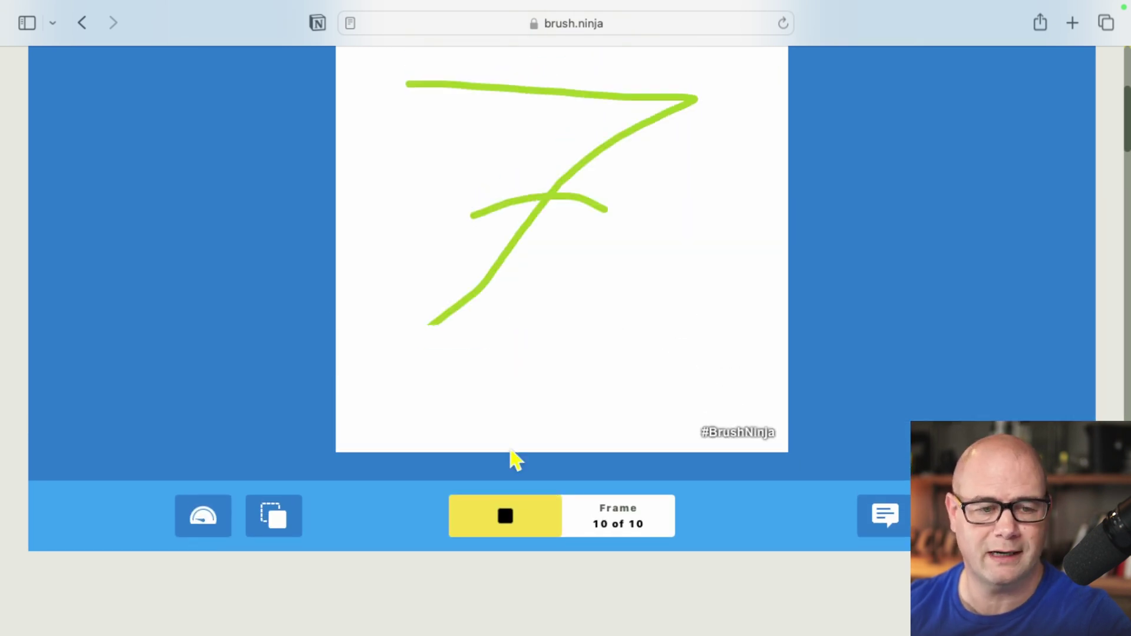
left_click(508, 517)
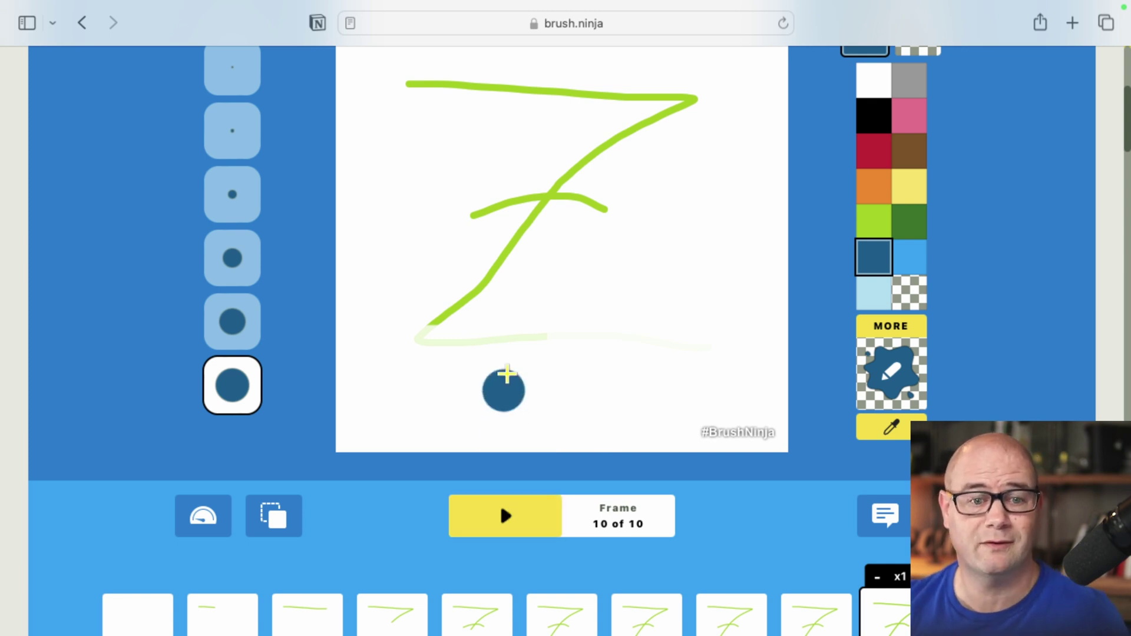
scroll(637, 360, "up", 3)
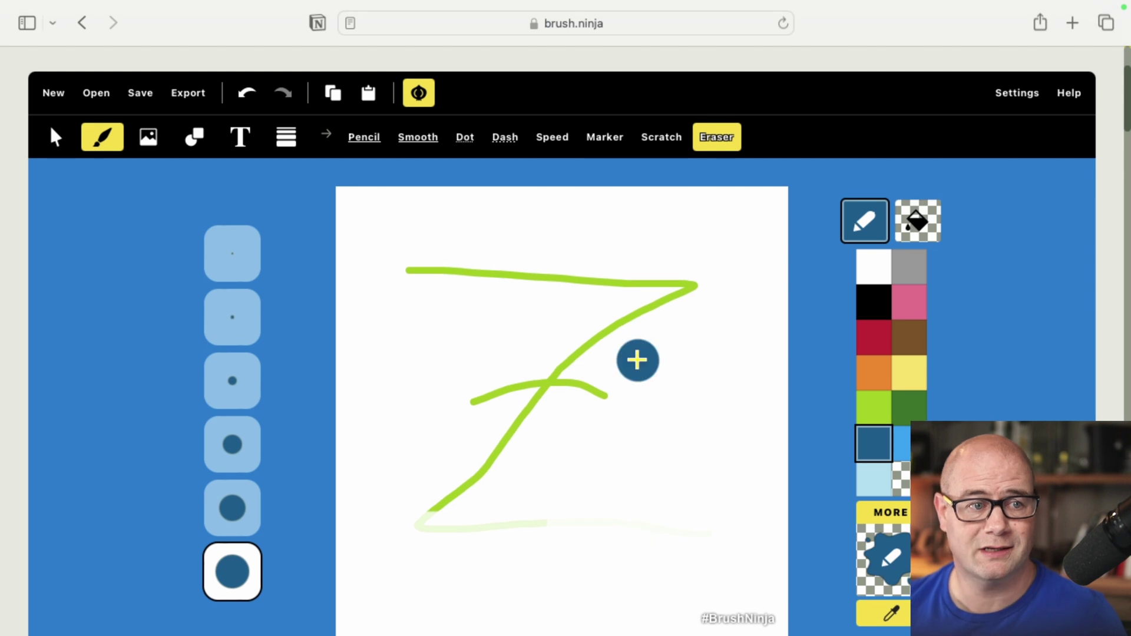